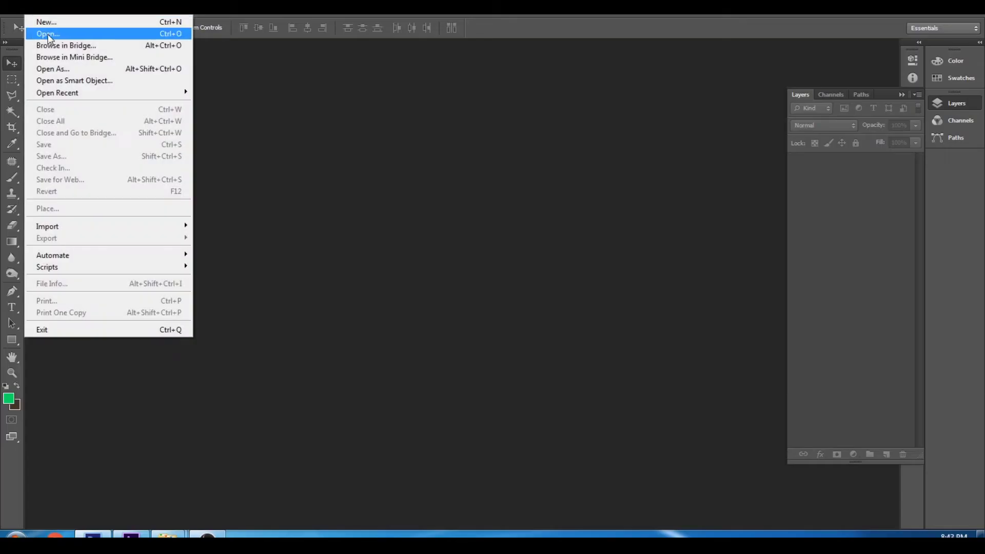
- Show the File > Open dialog to browse for image files
{"action": "left_click", "coordinate": [52, 33]}
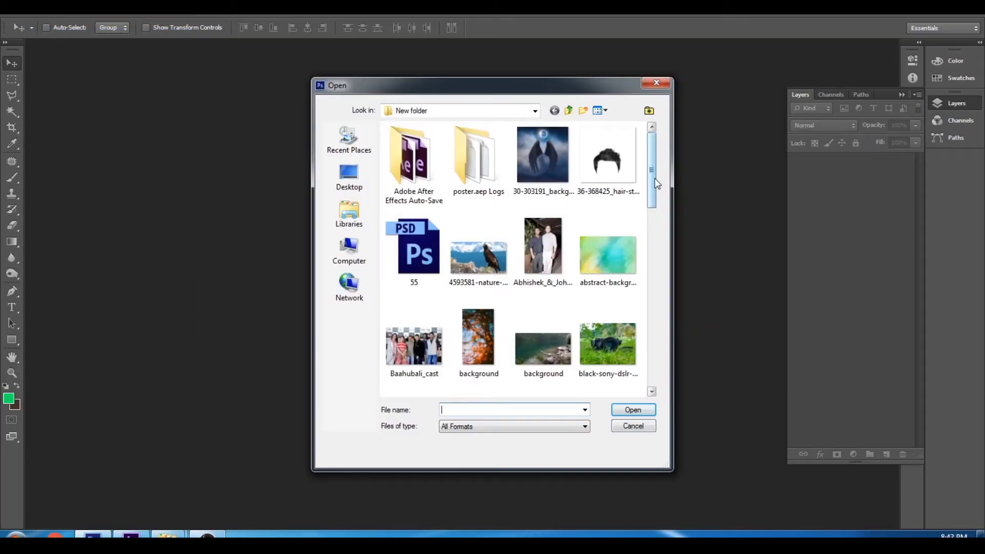
- Open pic.png and kingkong21149.jpg together
{"action": "mouse_move", "coordinate": [655, 178]}
{"action": "left_mouse_down"}
{"action": "mouse_move", "coordinate": [651, 324]}
{"action": "mouse_move", "coordinate": [661, 252]}
{"action": "left_mouse_up"}
{"action": "left_click", "coordinate": [415, 259]}
{"action": "left_click", "coordinate": [501, 289], "text": "ctrl"}
{"action": "left_click", "coordinate": [632, 409]}
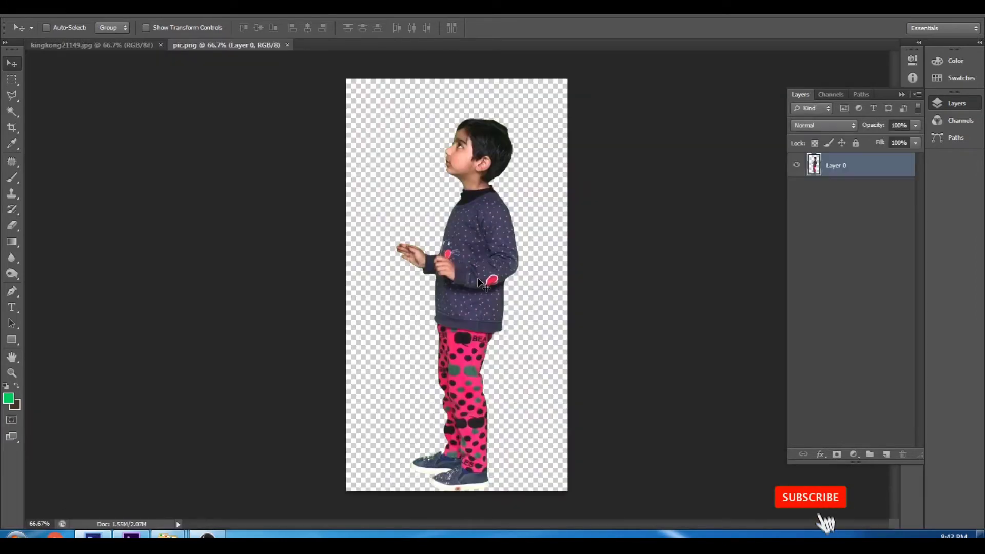
- Copy the boy from pic.png onto the King Kong image beside the gorilla, then close pic.png
{"action": "left_click_drag", "start_coordinate": [226, 44], "coordinate": [195, 133]}
{"action": "left_click_drag", "start_coordinate": [297, 286], "coordinate": [496, 269]}
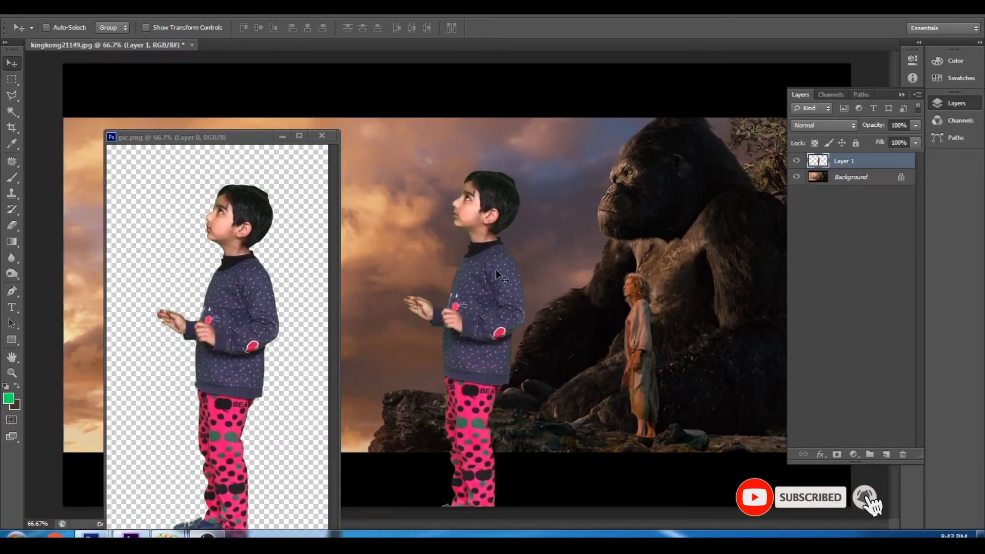
{"action": "left_click", "coordinate": [322, 135]}
{"action": "left_click_drag", "start_coordinate": [508, 209], "coordinate": [662, 166]}
- Scale the boy to about 40%, tilt him -2.64° and stand him on the rock
{"action": "key", "text": "ctrl+t"}
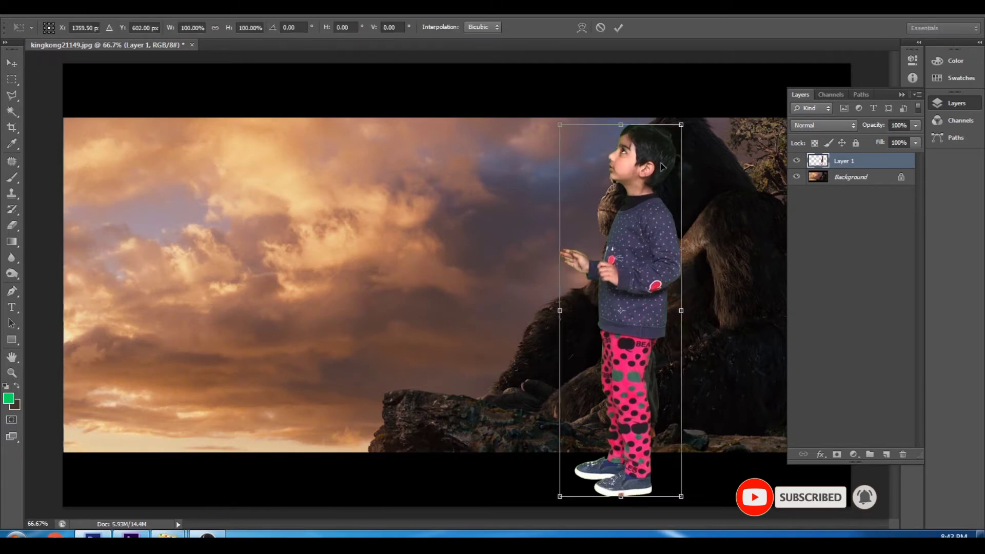
{"action": "left_click_drag", "start_coordinate": [681, 125], "coordinate": [626, 322]}
{"action": "left_click_drag", "start_coordinate": [592, 364], "coordinate": [635, 317]}
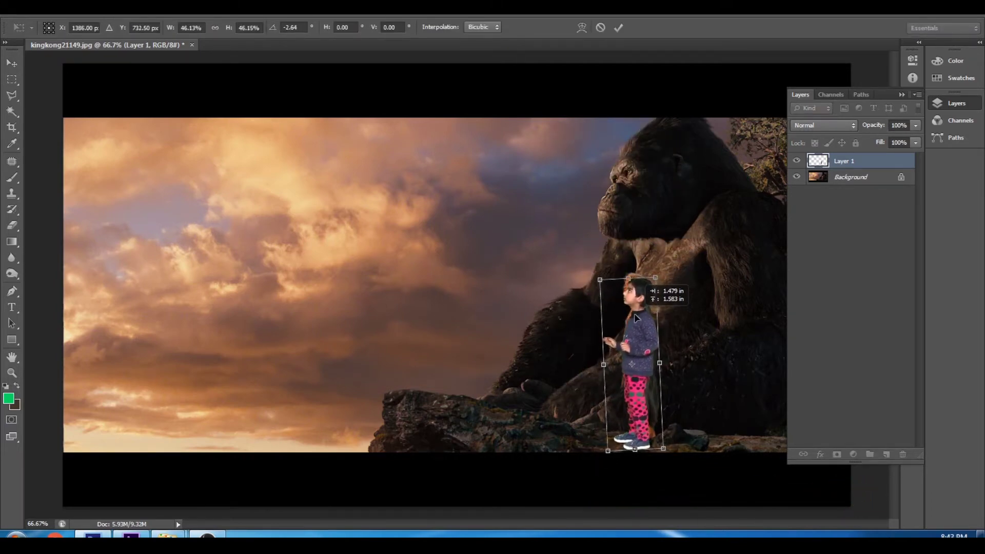
{"action": "left_click_drag", "start_coordinate": [654, 277], "coordinate": [647, 298]}
{"action": "mouse_move", "coordinate": [638, 336]}
{"action": "left_mouse_down"}
{"action": "mouse_move", "coordinate": [638, 319]}
{"action": "mouse_move", "coordinate": [649, 331]}
{"action": "left_mouse_up"}
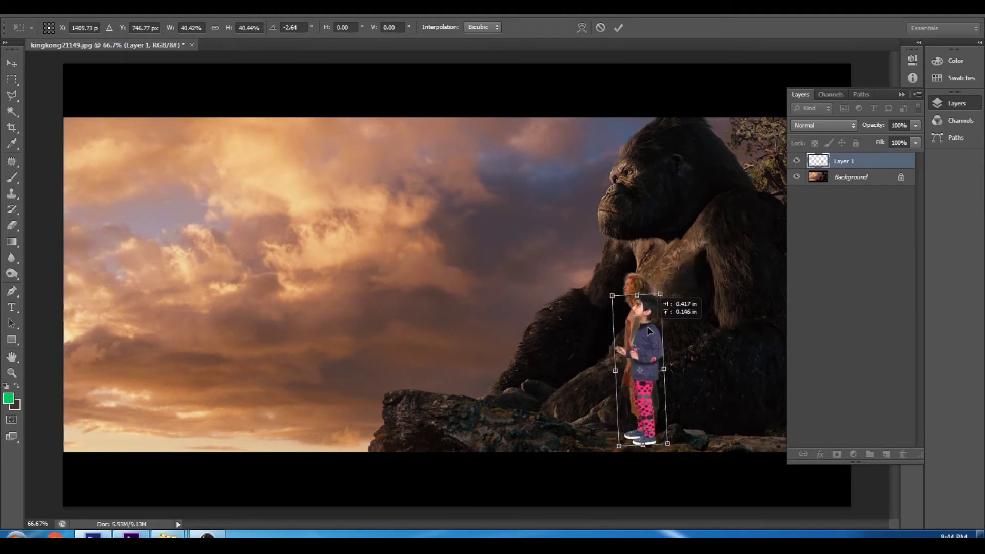
{"action": "key", "text": "Return"}
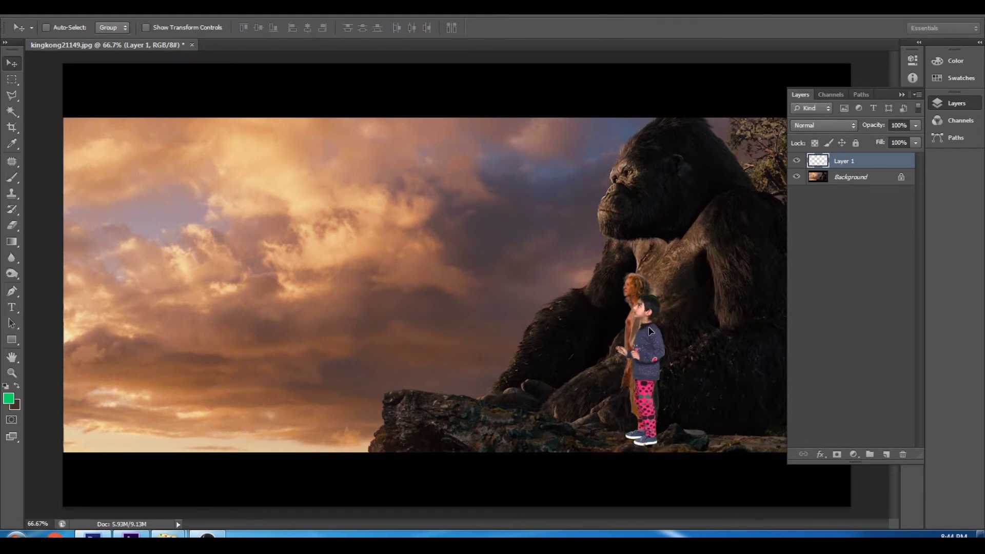
- Erase the boy's shoes and leggings bottoms and lower him so his legs meet the rocks
{"action": "scroll", "coordinate": [668, 365], "scroll_direction": "up", "scroll_amount": 3}
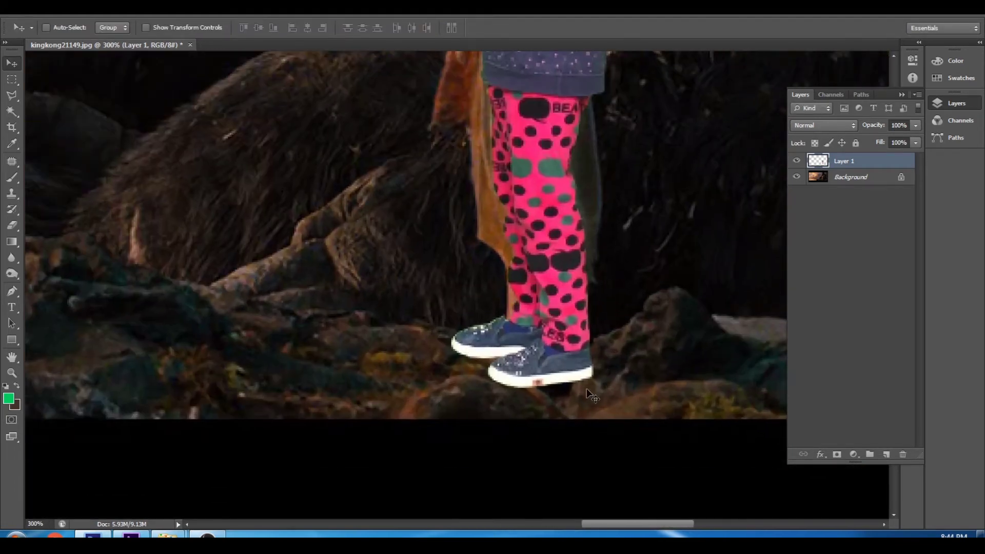
{"action": "key", "text": "e"}
{"action": "left_click_drag", "start_coordinate": [500, 391], "coordinate": [609, 372]}
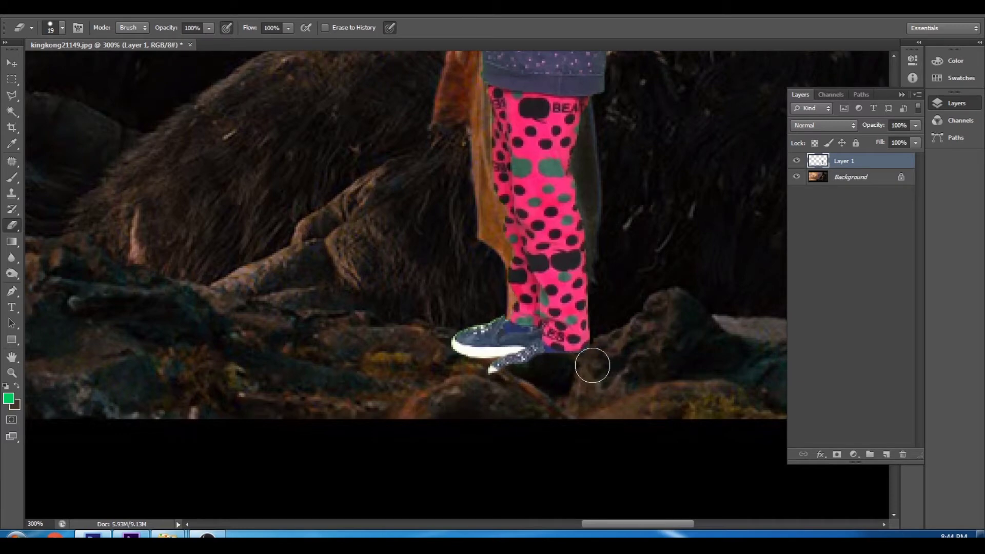
{"action": "mouse_move", "coordinate": [541, 367]}
{"action": "left_mouse_down"}
{"action": "mouse_move", "coordinate": [489, 325]}
{"action": "mouse_move", "coordinate": [488, 336]}
{"action": "mouse_move", "coordinate": [527, 341]}
{"action": "left_mouse_up"}
{"action": "key", "text": "v"}
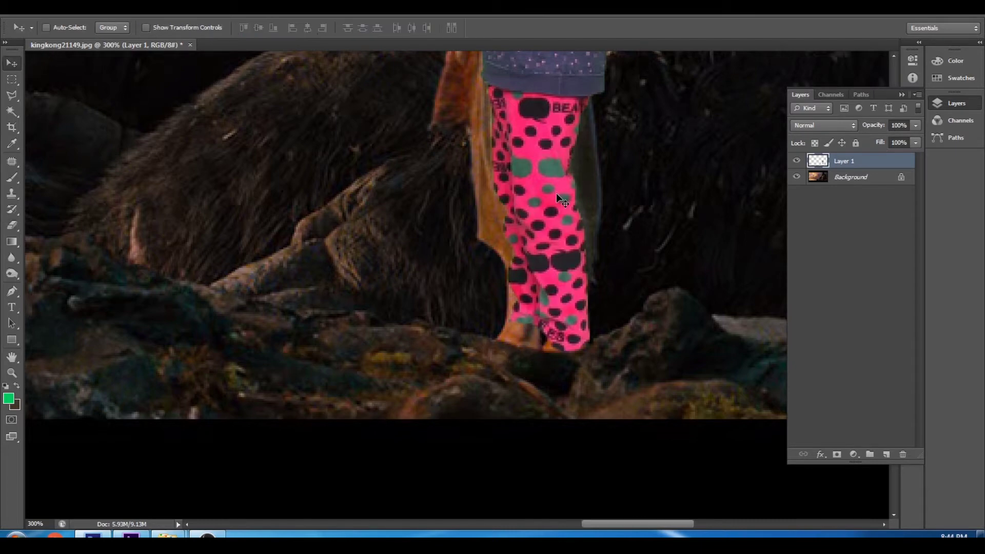
{"action": "left_click_drag", "start_coordinate": [556, 193], "coordinate": [551, 216]}
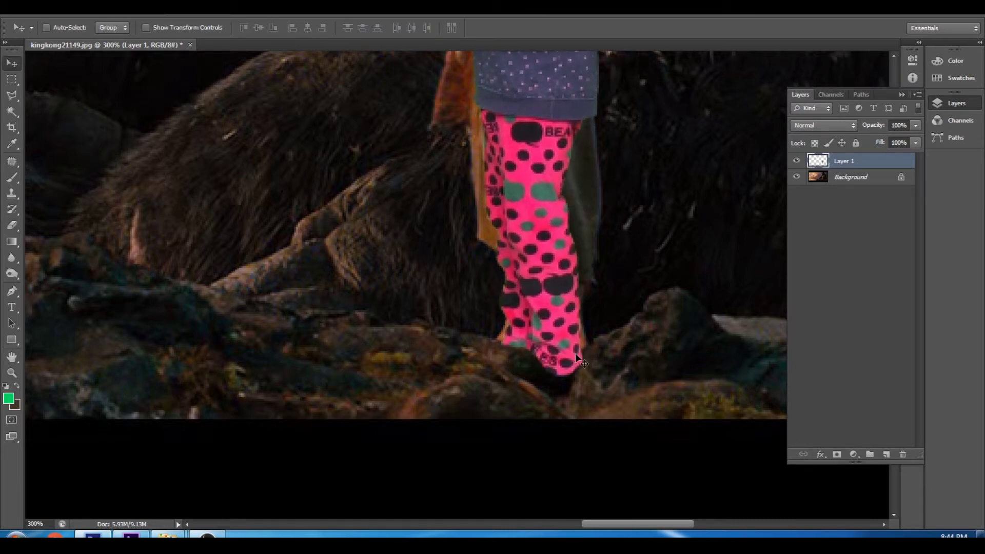
{"action": "key", "text": "e"}
{"action": "mouse_move", "coordinate": [583, 367]}
{"action": "left_mouse_down"}
{"action": "mouse_move", "coordinate": [532, 369]}
{"action": "mouse_move", "coordinate": [559, 371]}
{"action": "left_mouse_up"}
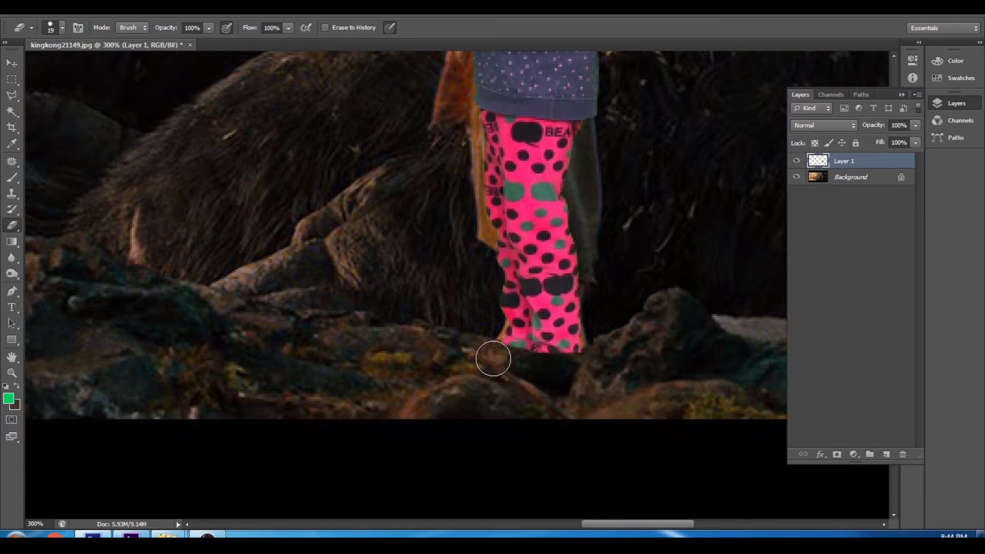
- Darken the boy with Levels: black input 20, midtones 0.93
{"action": "mouse_move", "coordinate": [686, 277]}
{"action": "left_mouse_down"}
{"action": "mouse_move", "coordinate": [614, 387]}
{"action": "mouse_move", "coordinate": [609, 355]}
{"action": "left_mouse_up"}
{"action": "key", "text": "ctrl+minus"}
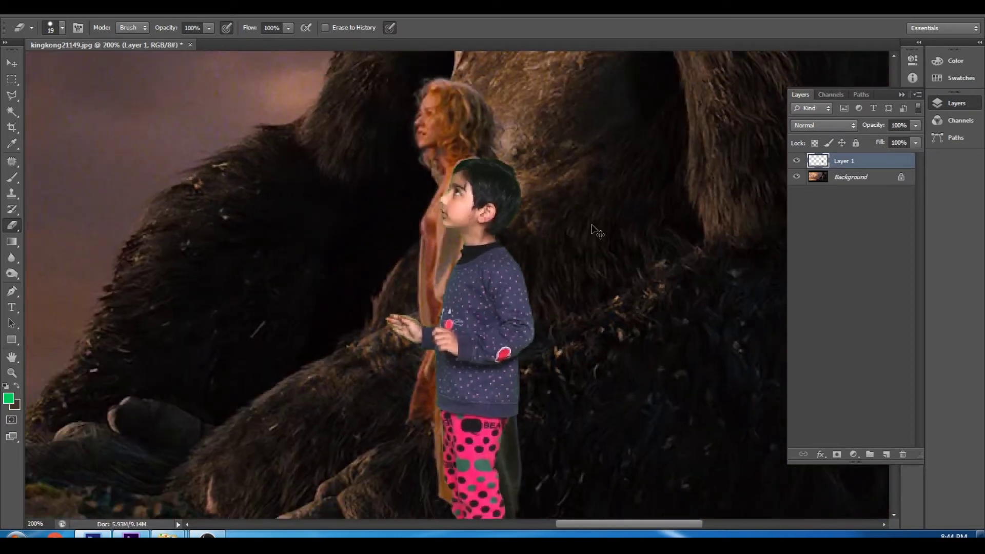
{"action": "key", "text": "ctrl+l"}
{"action": "left_click_drag", "start_coordinate": [674, 259], "coordinate": [684, 261]}
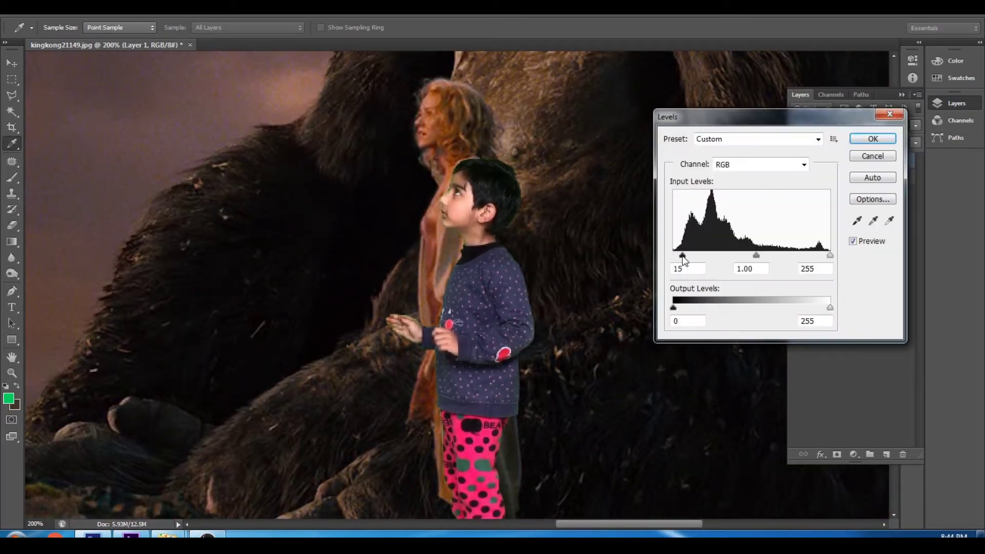
{"action": "left_click", "coordinate": [686, 257]}
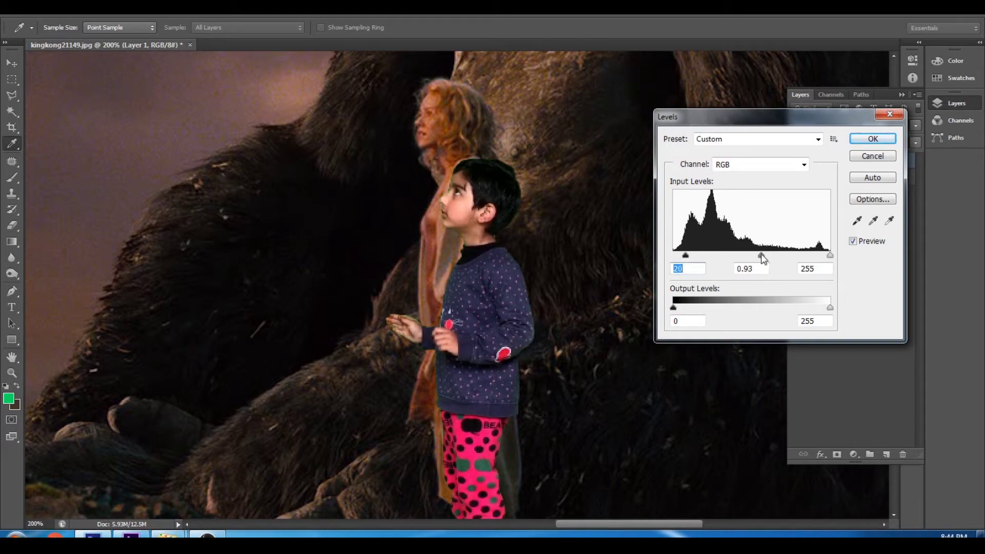
{"action": "left_click", "coordinate": [873, 138]}
{"action": "key", "text": "e"}
{"action": "key", "text": "ctrl+minus"}
{"action": "key", "text": "ctrl+minus"}
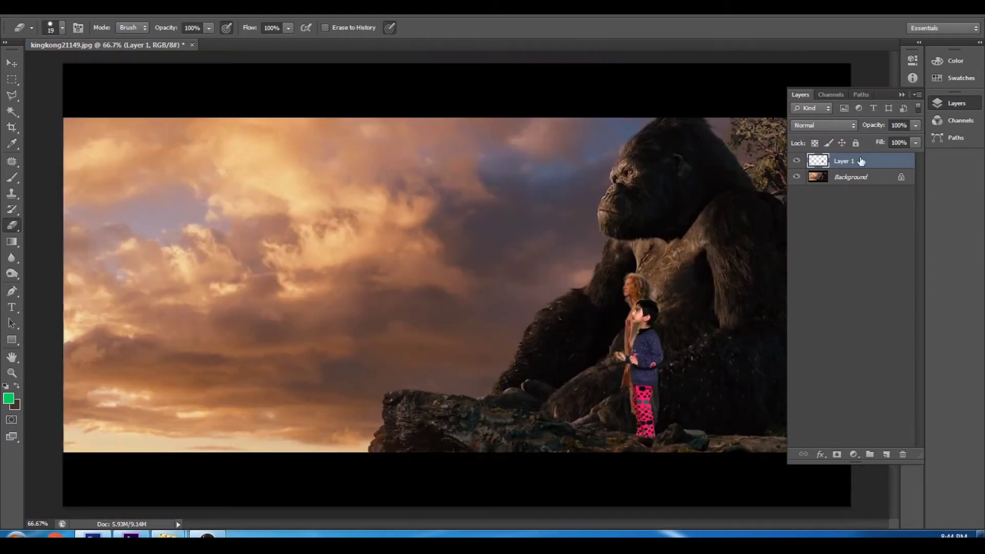
- Blur the left edge of the boy's pink leggings
{"action": "scroll", "coordinate": [662, 333], "scroll_direction": "up", "scroll_amount": 2}
{"action": "scroll", "coordinate": [662, 334], "scroll_direction": "up", "scroll_amount": 1}
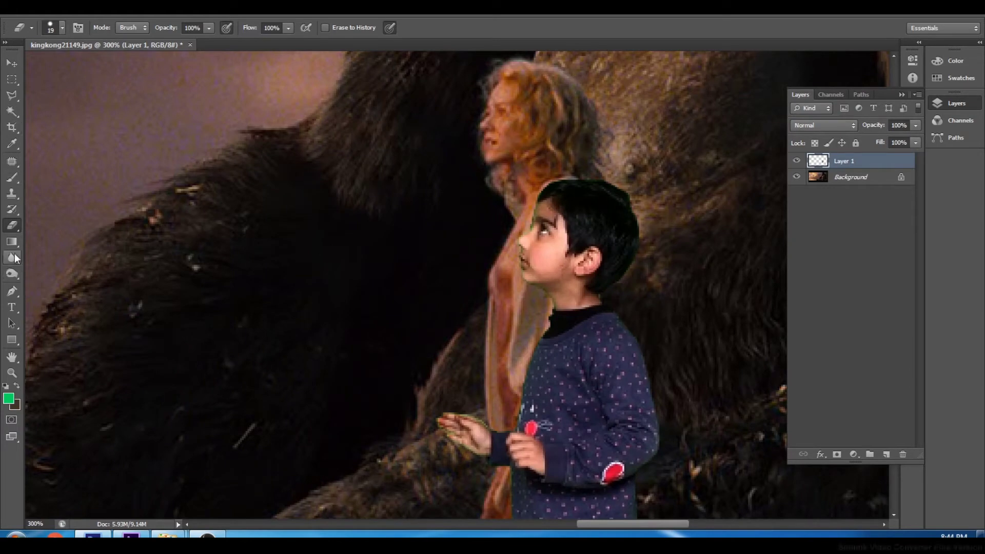
{"action": "left_click", "coordinate": [12, 258]}
{"action": "left_click_drag", "start_coordinate": [398, 336], "coordinate": [372, 270]}
{"action": "left_click_drag", "start_coordinate": [385, 395], "coordinate": [388, 298]}
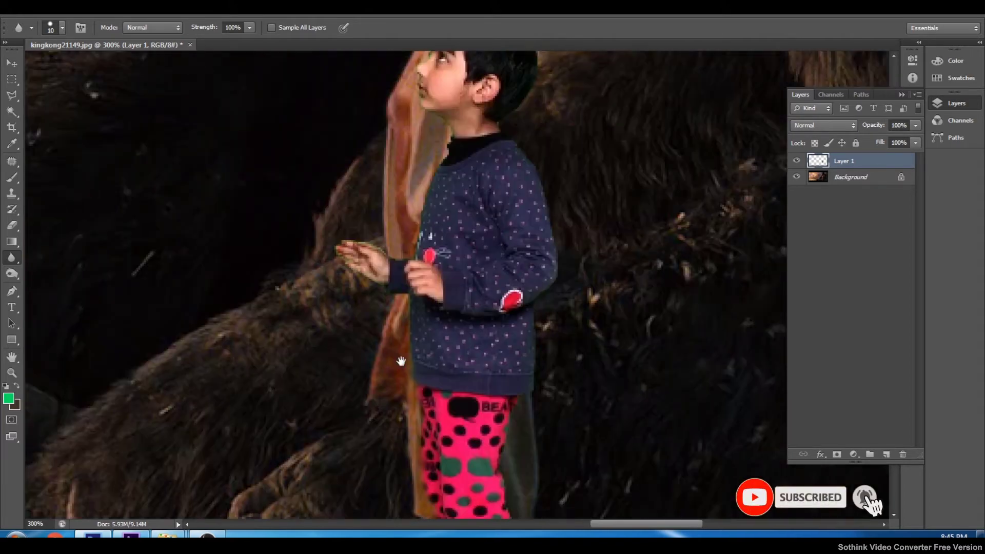
- Blur the edges of the boy's nose, forehead, hair and right trouser side, then zoom to 100%
{"action": "left_click_drag", "start_coordinate": [357, 138], "coordinate": [398, 359]}
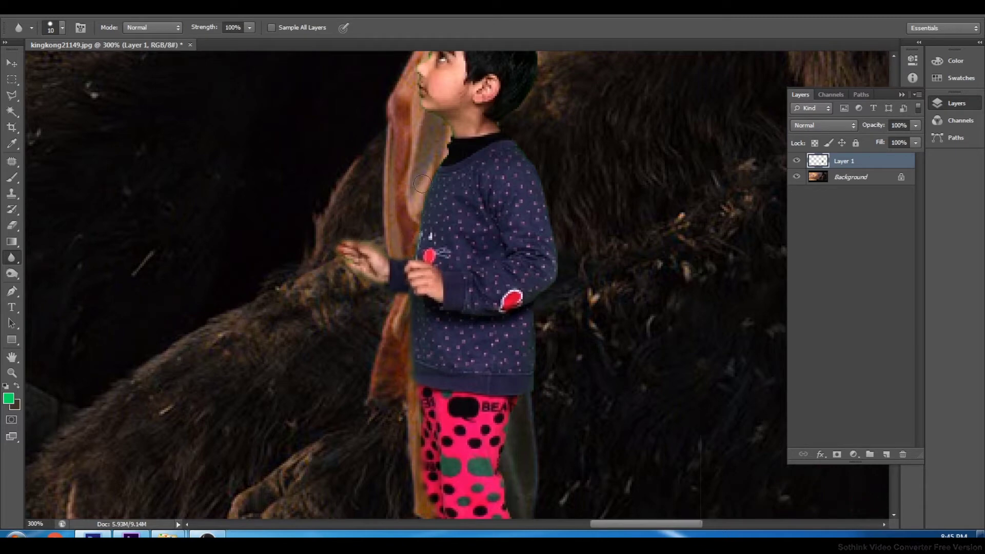
{"action": "left_click_drag", "start_coordinate": [423, 184], "coordinate": [418, 297]}
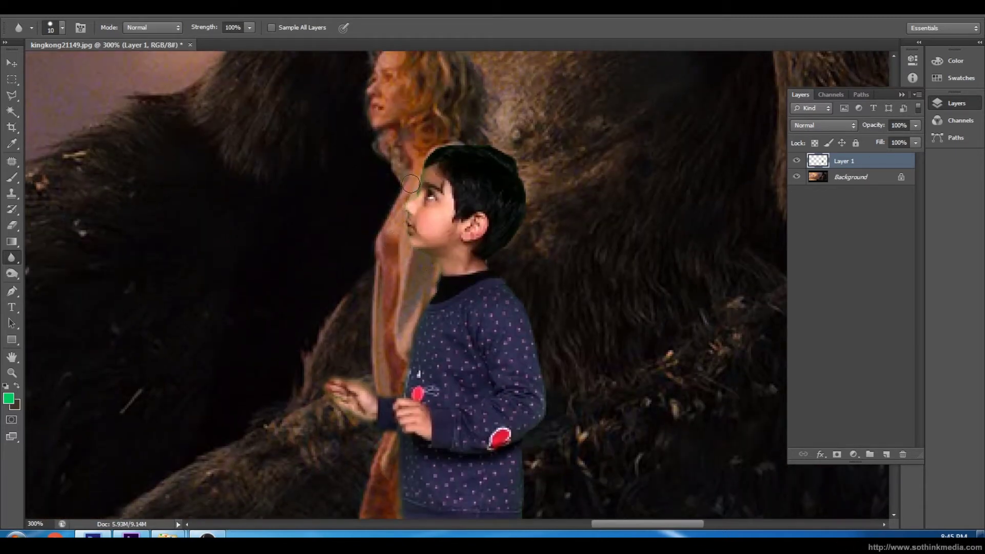
{"action": "left_click_drag", "start_coordinate": [410, 183], "coordinate": [411, 182]}
{"action": "left_click_drag", "start_coordinate": [443, 139], "coordinate": [505, 150]}
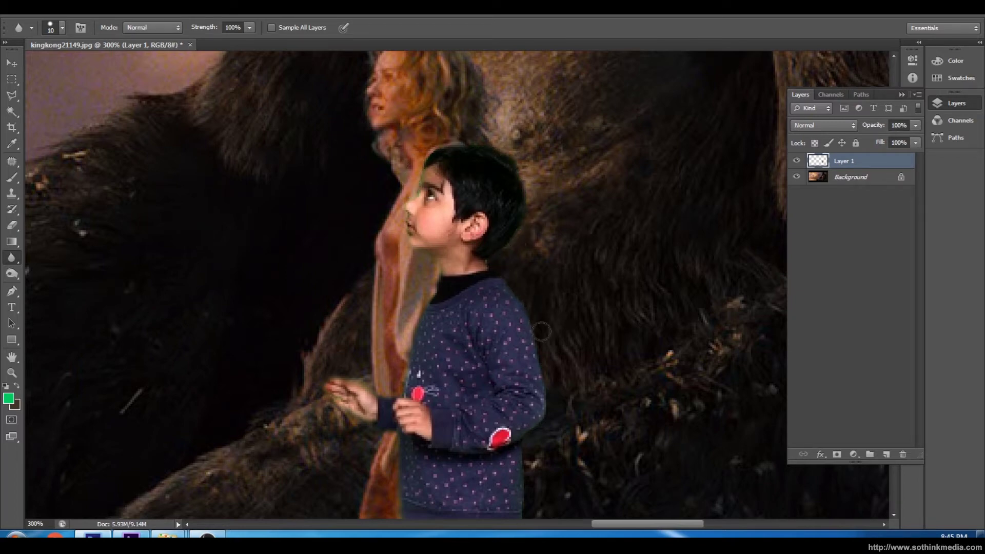
{"action": "mouse_move", "coordinate": [554, 363]}
{"action": "left_mouse_down"}
{"action": "mouse_move", "coordinate": [485, 219]}
{"action": "mouse_move", "coordinate": [467, 387]}
{"action": "mouse_move", "coordinate": [455, 261]}
{"action": "mouse_move", "coordinate": [429, 282]}
{"action": "left_mouse_up"}
{"action": "left_click_drag", "start_coordinate": [417, 358], "coordinate": [435, 481]}
{"action": "key", "text": "ctrl+1"}
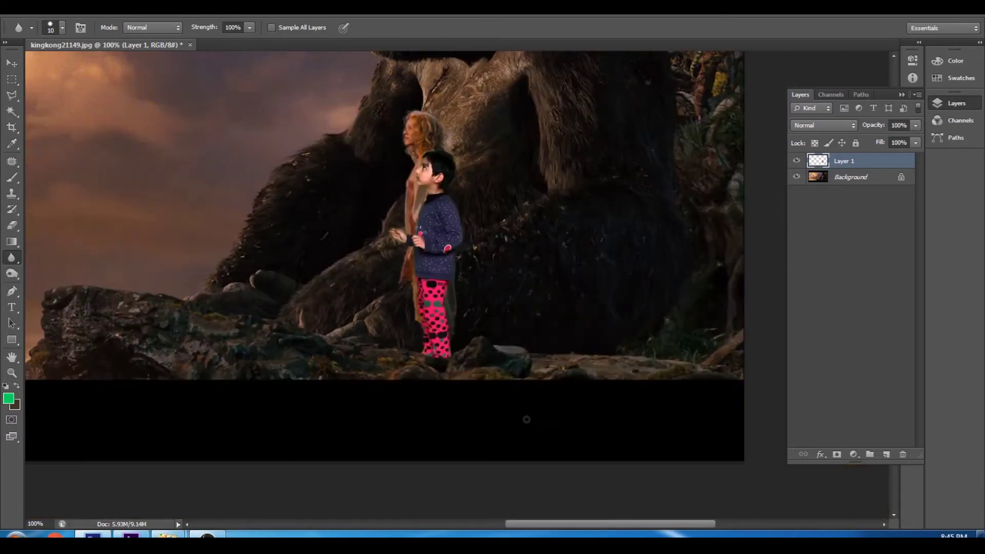
- Skew the boy about 1.7° further with Free Transform and add an empty Layer 2 above him
{"action": "left_click", "coordinate": [11, 63]}
{"action": "left_click_drag", "start_coordinate": [495, 174], "coordinate": [492, 250]}
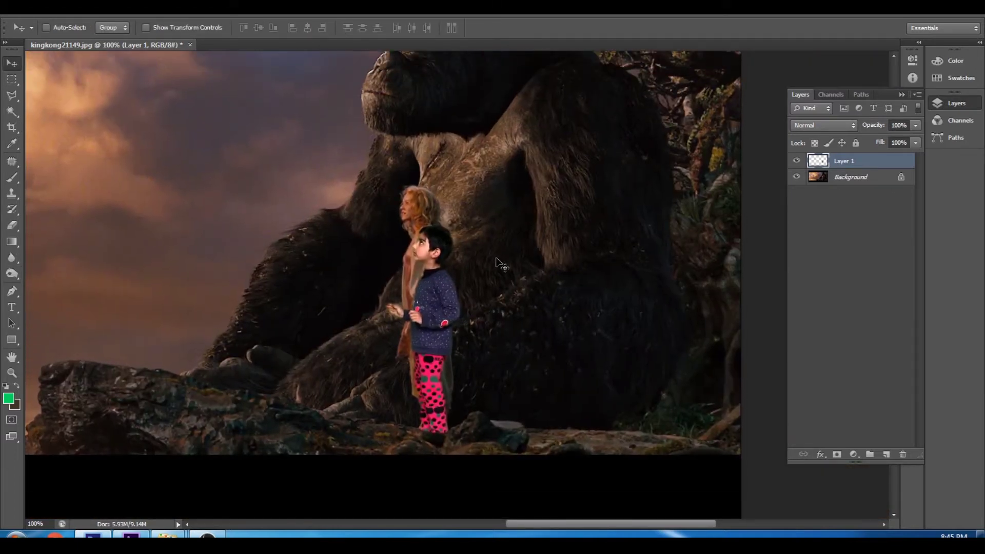
{"action": "key", "text": "ctrl+t"}
{"action": "left_click_drag", "start_coordinate": [386, 227], "coordinate": [389, 228]}
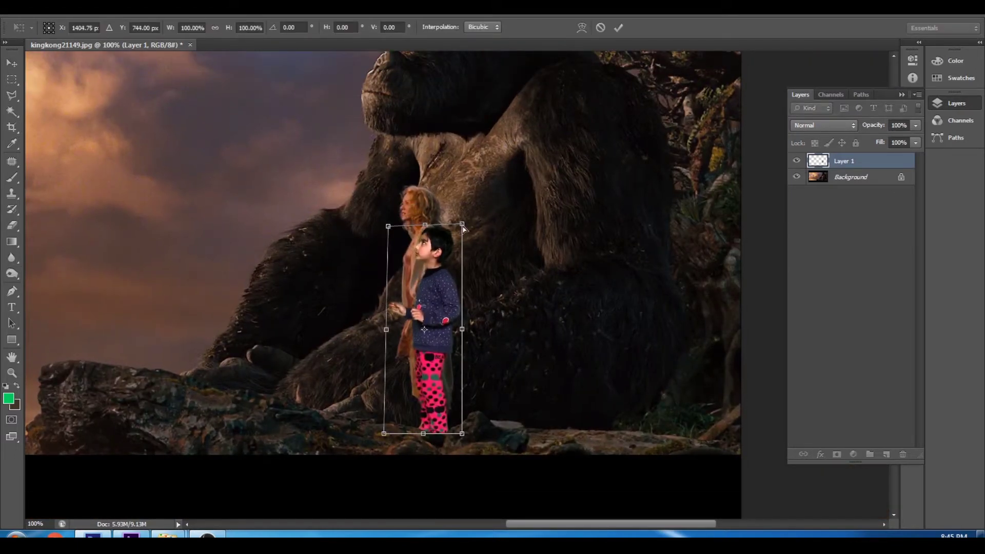
{"action": "left_click_drag", "start_coordinate": [462, 225], "coordinate": [460, 231]}
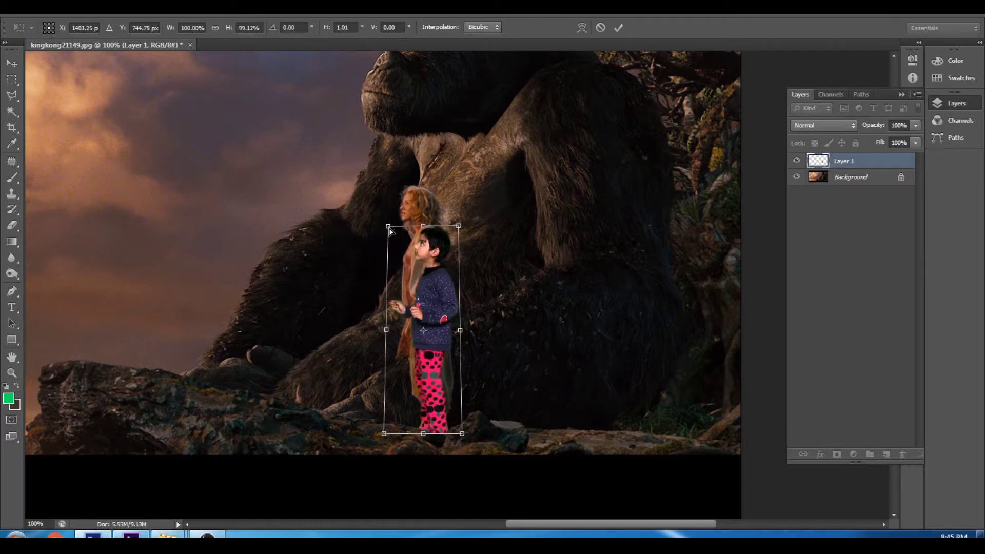
{"action": "left_click_drag", "start_coordinate": [389, 229], "coordinate": [390, 231]}
{"action": "left_click_drag", "start_coordinate": [459, 232], "coordinate": [458, 234]}
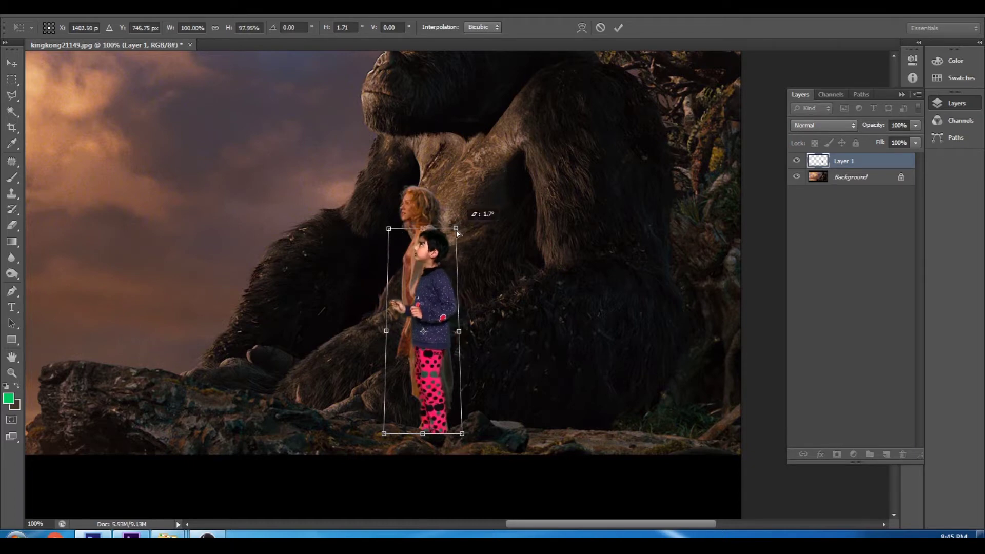
{"action": "key", "text": "Return"}
{"action": "left_click", "coordinate": [886, 455]}
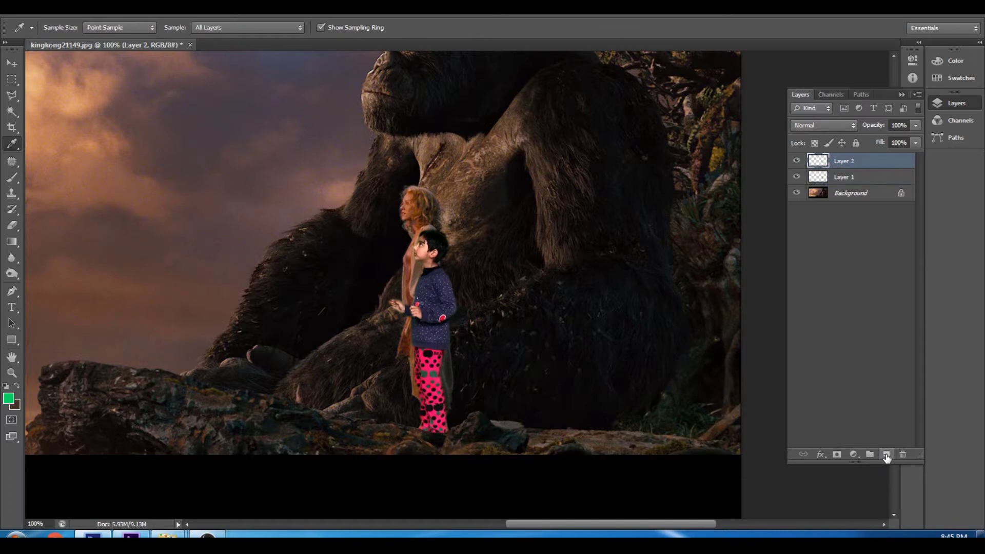
- Sample the sky's orange-tan and paint a soft 1100 px glow over the left side, centre and Kong
{"action": "left_click", "coordinate": [39, 143], "text": "alt"}
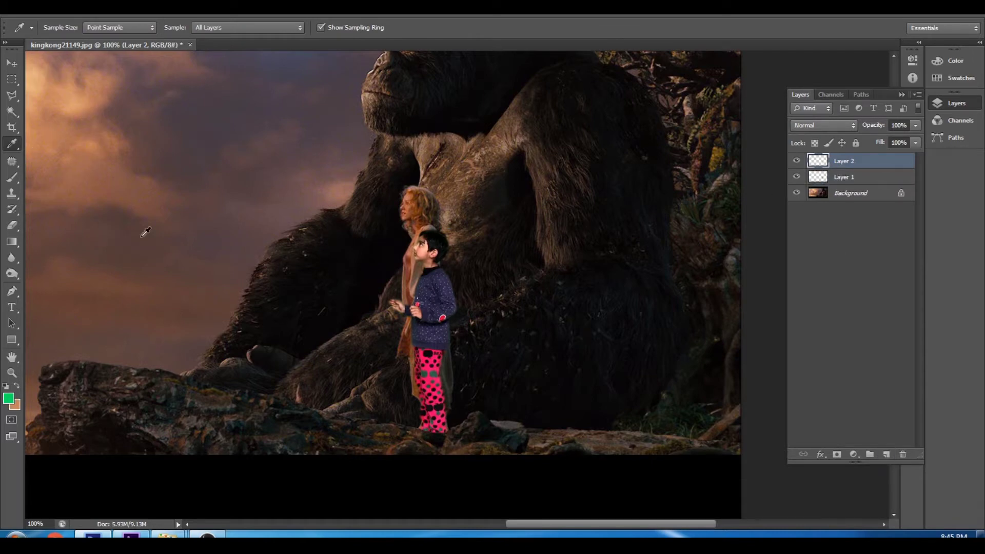
{"action": "left_click", "coordinate": [17, 388]}
{"action": "key", "text": "b"}
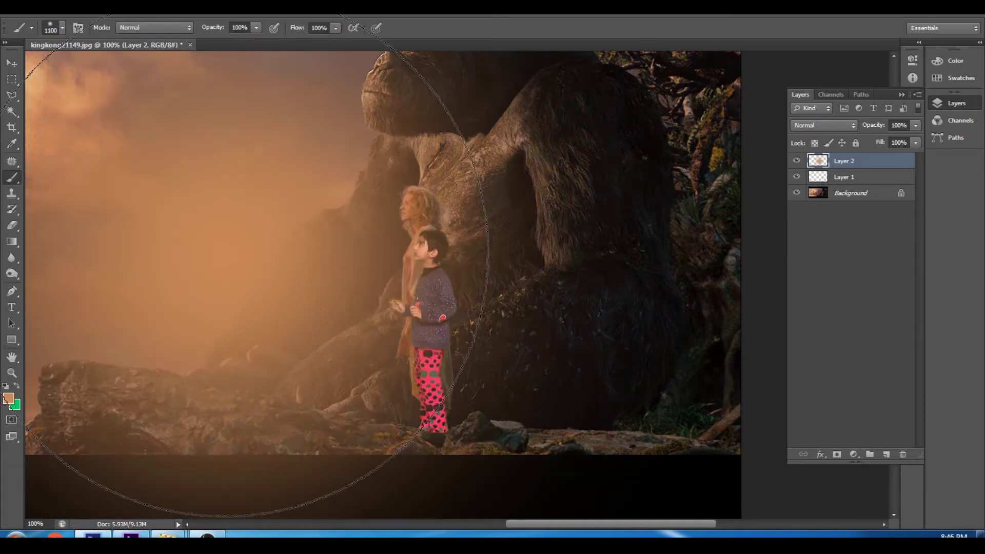
{"action": "left_click", "coordinate": [297, 262]}
{"action": "key", "text": "ctrl+minus"}
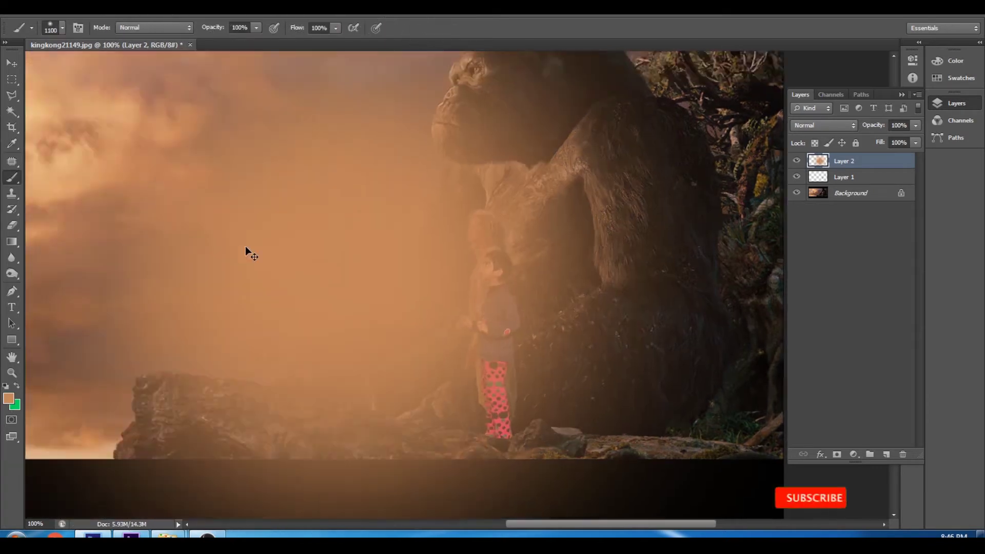
{"action": "left_click", "coordinate": [395, 291]}
{"action": "left_click", "coordinate": [539, 264]}
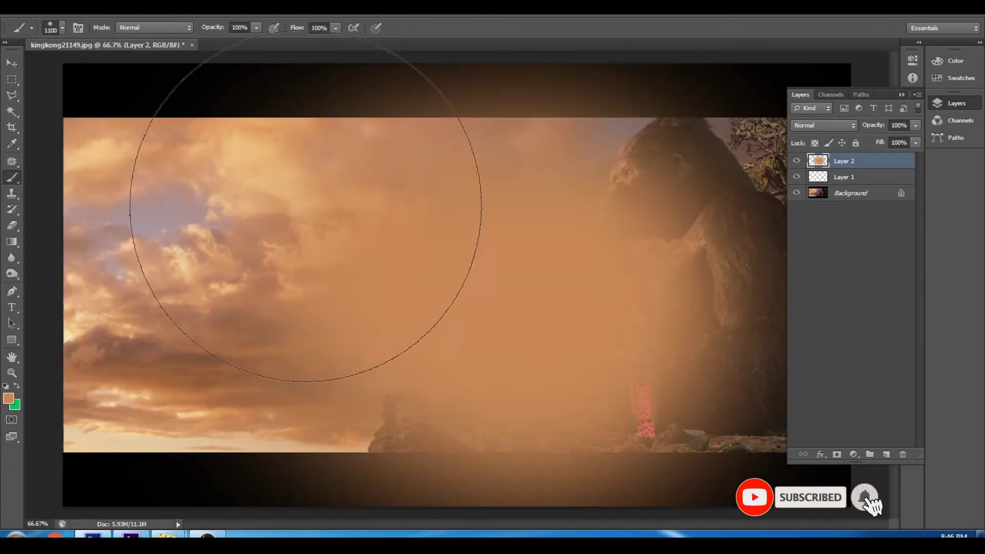
{"action": "key", "text": "v"}
{"action": "left_click", "coordinate": [847, 127]}
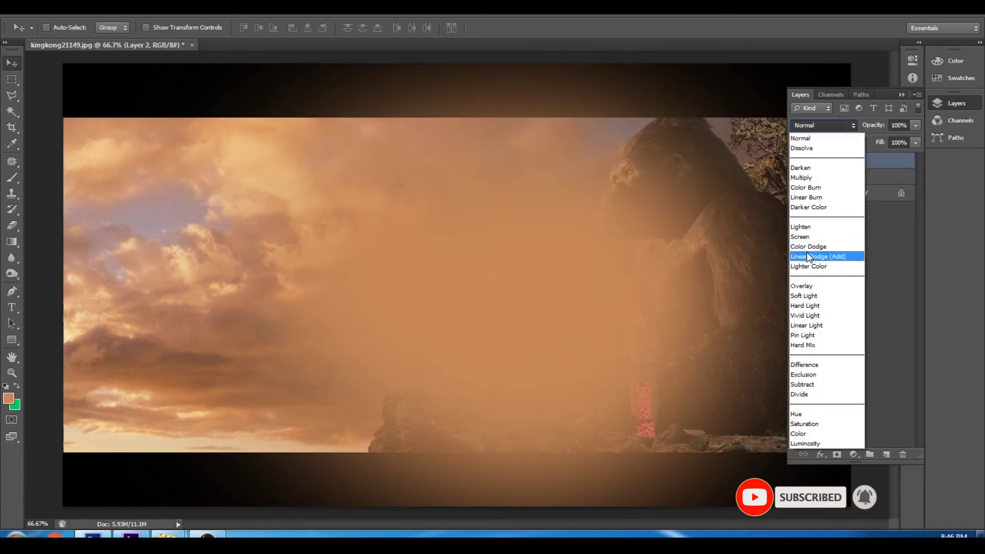
- Set Layer 2 to Hard Light blending with 77% fill and 72% opacity
{"action": "left_click", "coordinate": [818, 288]}
{"action": "key", "text": "shift+plus"}
{"action": "key", "text": "shift+plus"}
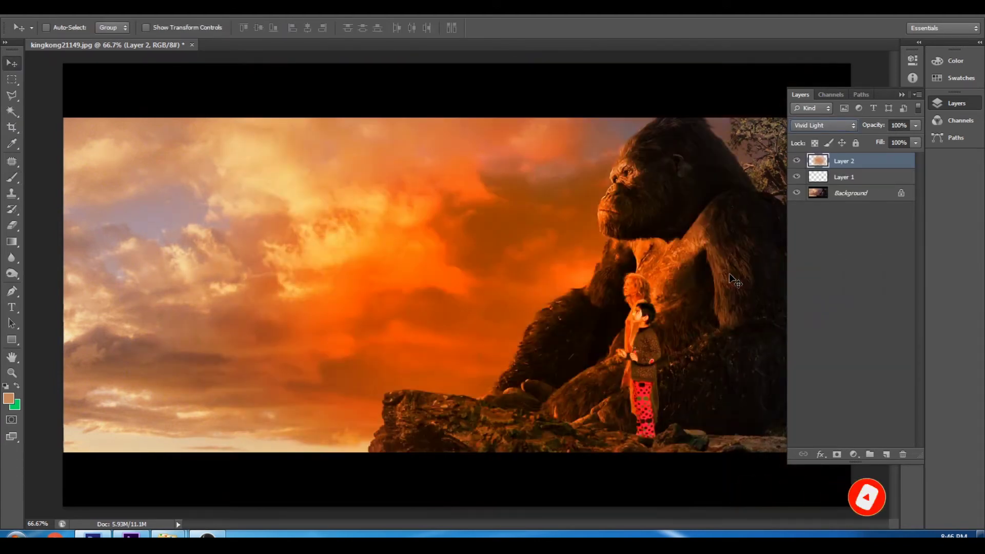
{"action": "key", "text": "shift+plus"}
{"action": "key", "text": "shift+plus"}
{"action": "key", "text": "shift+plus"}
{"action": "key", "text": "shift+plus"}
{"action": "key", "text": "shift+plus"}
{"action": "key", "text": "shift+plus"}
{"action": "key", "text": "shift+plus"}
{"action": "key", "text": "shift+plus"}
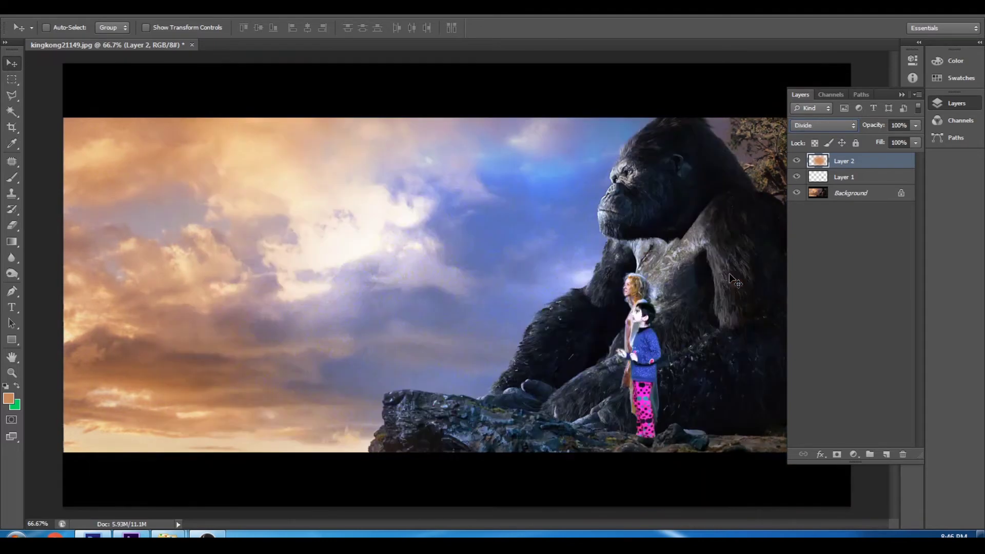
{"action": "key", "text": "shift+plus"}
{"action": "key", "text": "shift+minus"}
{"action": "key", "text": "shift+minus"}
{"action": "key", "text": "shift+minus"}
{"action": "key", "text": "shift+minus"}
{"action": "key", "text": "shift+minus"}
{"action": "key", "text": "shift+minus"}
{"action": "key", "text": "shift+minus"}
{"action": "key", "text": "shift+minus"}
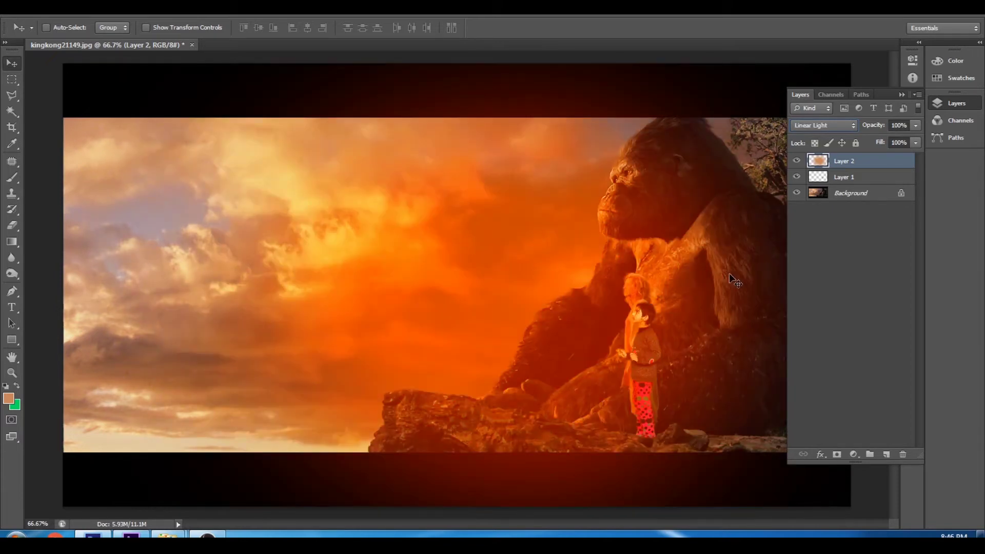
{"action": "key", "text": "shift+minus"}
{"action": "key", "text": "shift+minus"}
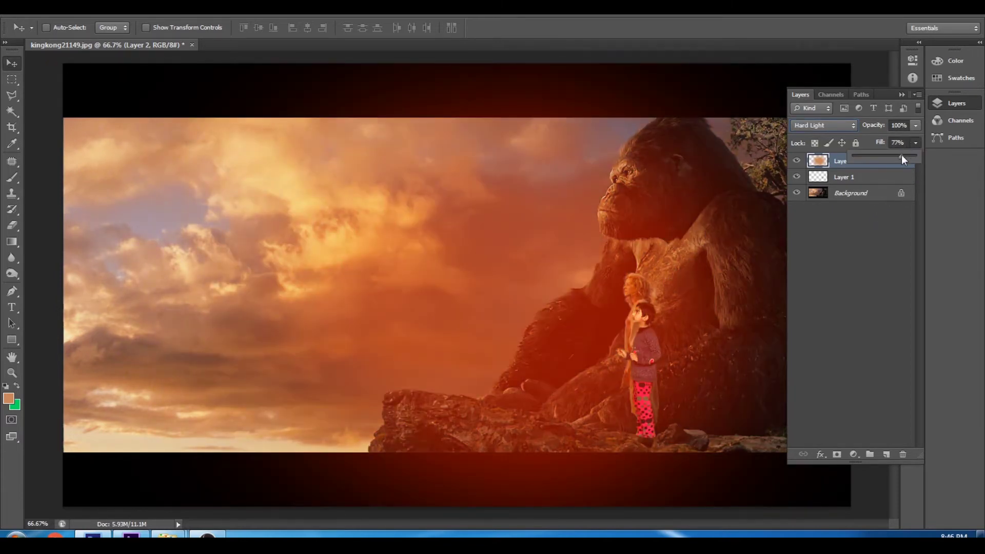
{"action": "left_click_drag", "start_coordinate": [901, 156], "coordinate": [897, 137]}
{"action": "left_click", "coordinate": [915, 143]}
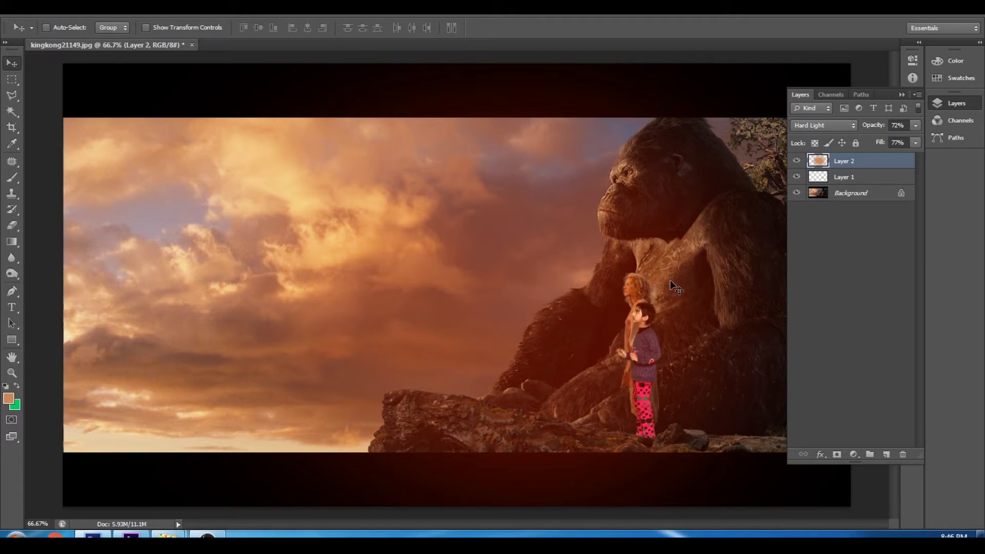
- Lift the RGB curve on Layer 1 from input 102 to output 137
{"action": "scroll", "coordinate": [670, 281], "scroll_direction": "up", "scroll_amount": 1}
{"action": "left_click_drag", "start_coordinate": [705, 327], "coordinate": [685, 310]}
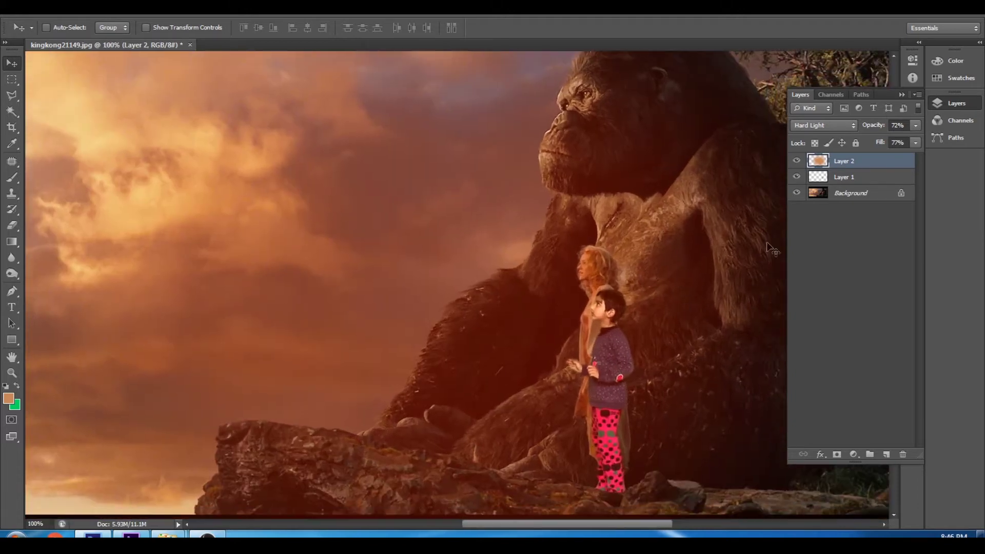
{"action": "left_click", "coordinate": [843, 179]}
{"action": "key", "text": "ctrl+m"}
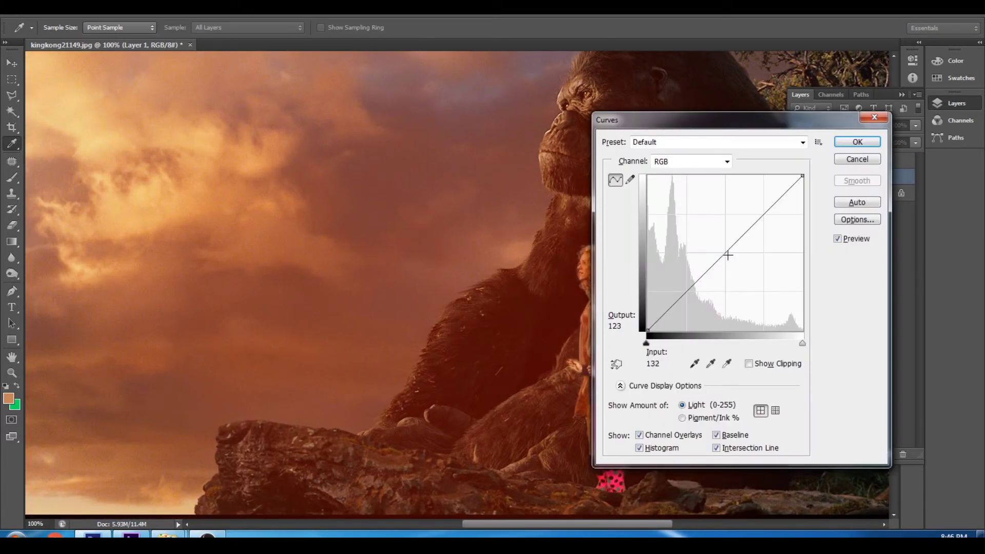
{"action": "left_click_drag", "start_coordinate": [719, 260], "coordinate": [718, 234]}
{"action": "left_click_drag", "start_coordinate": [713, 119], "coordinate": [822, 143]}
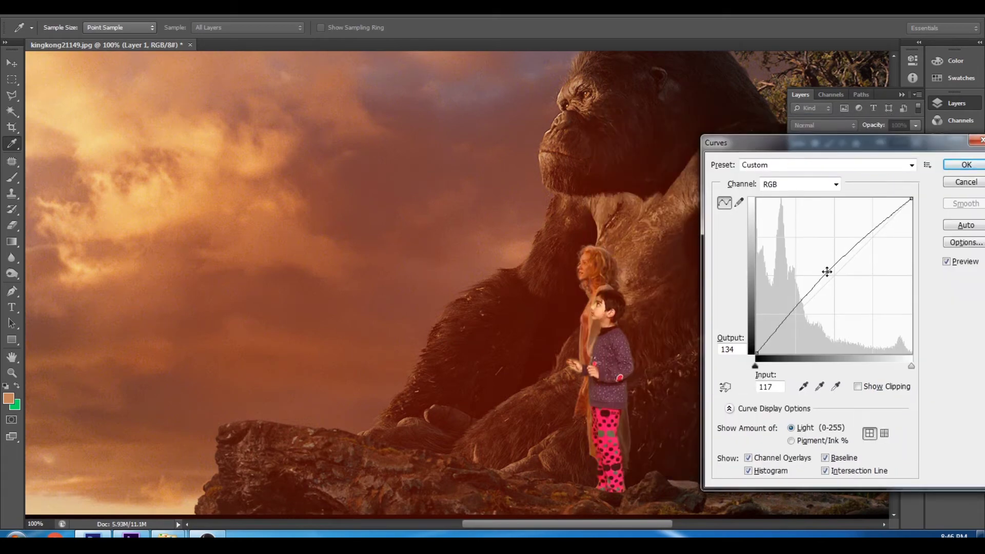
{"action": "left_click_drag", "start_coordinate": [827, 272], "coordinate": [818, 270]}
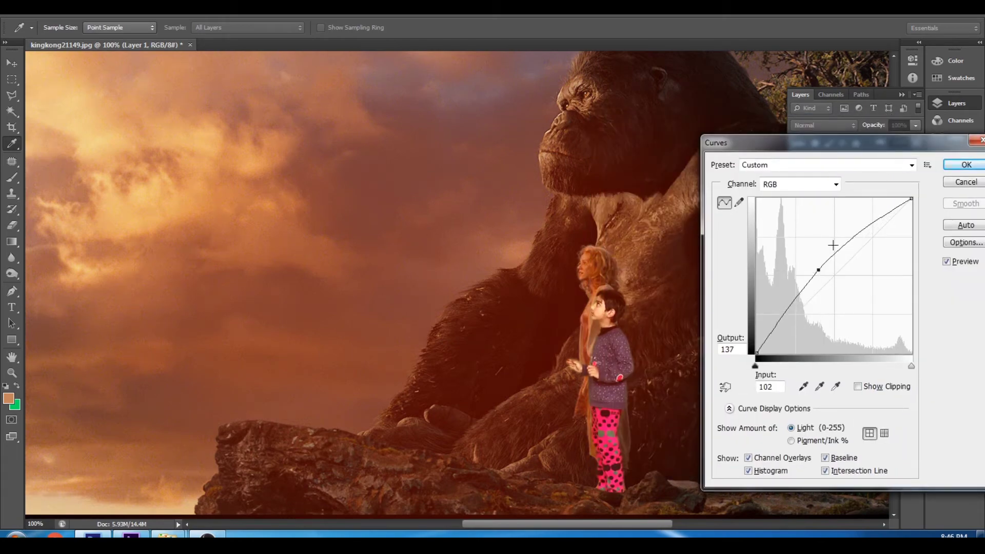
{"action": "left_click_drag", "start_coordinate": [770, 143], "coordinate": [596, 132]}
{"action": "left_click", "coordinate": [796, 155]}
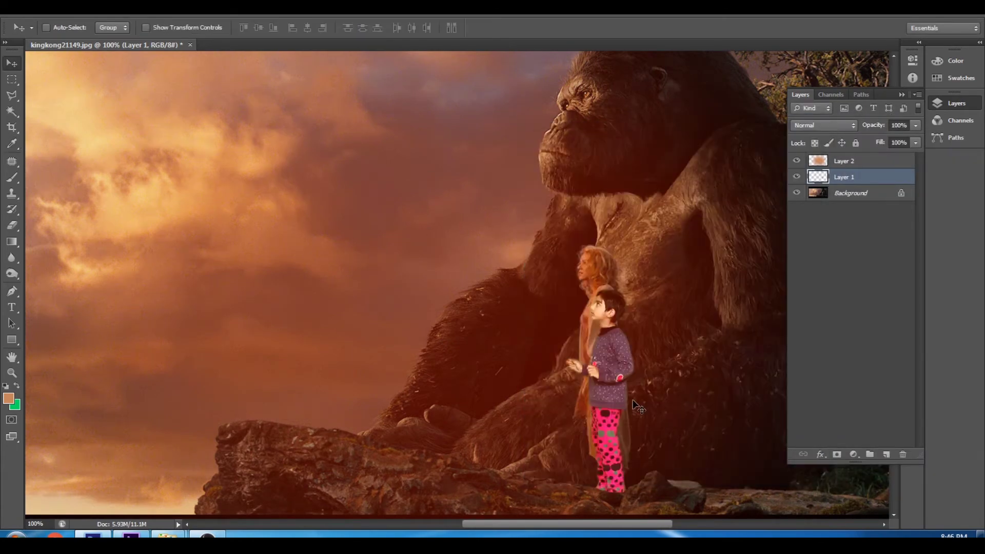
- Hide the orange glow layer and start a Colorize Hue/Saturation tint on the boy
{"action": "left_click", "coordinate": [797, 160]}
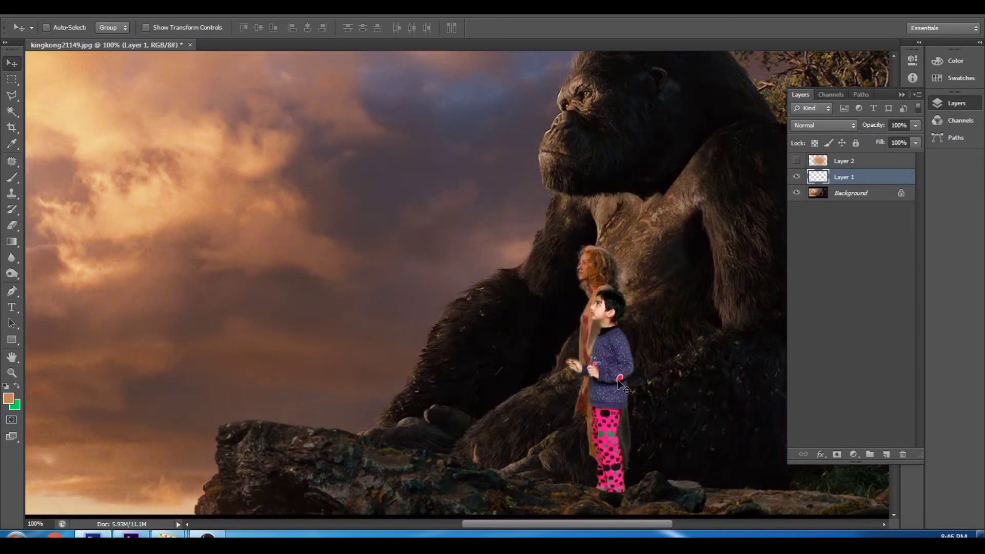
{"action": "key", "text": "ctrl+u"}
{"action": "left_click_drag", "start_coordinate": [693, 99], "coordinate": [267, 117]}
{"action": "left_click", "coordinate": [448, 272]}
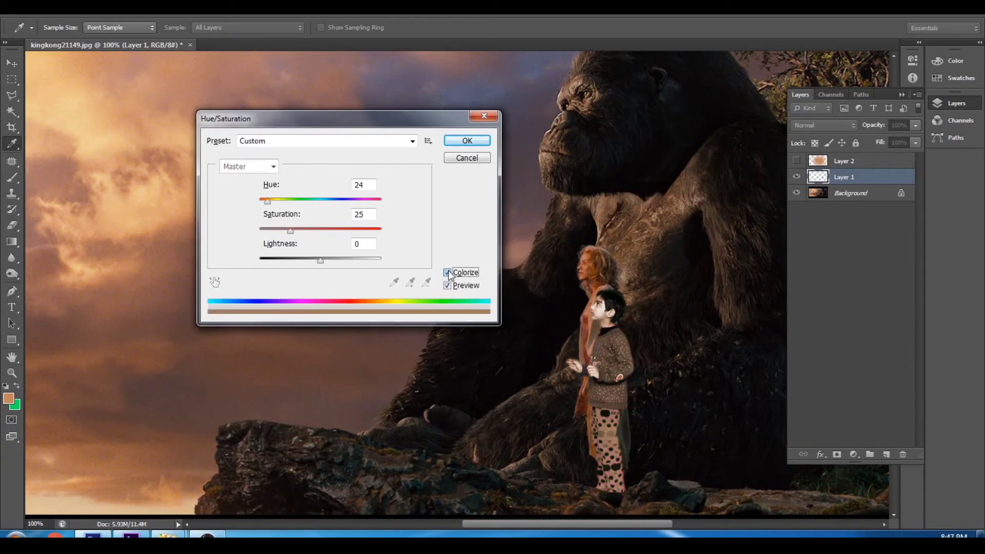
{"action": "left_click_drag", "start_coordinate": [273, 202], "coordinate": [267, 202]}
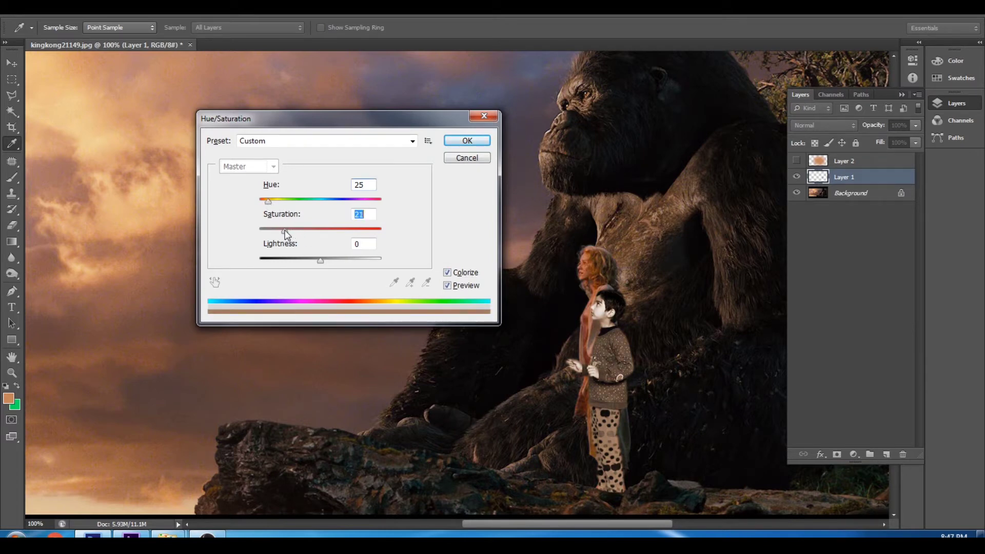
{"action": "left_click_drag", "start_coordinate": [285, 230], "coordinate": [292, 230]}
{"action": "left_click_drag", "start_coordinate": [321, 260], "coordinate": [316, 261]}
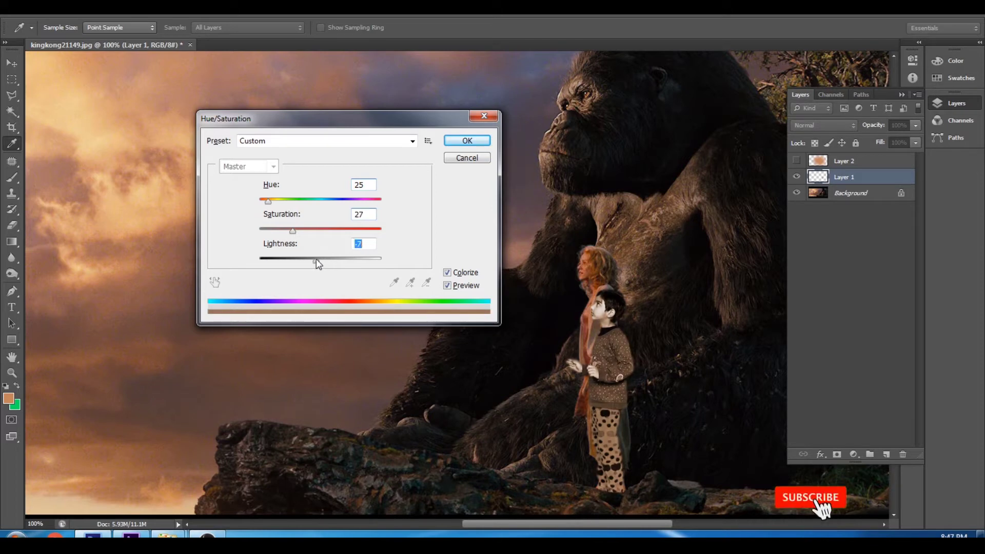
- Settle the colorize at hue 35, saturation 24, lightness −52 and apply it
{"action": "mouse_move", "coordinate": [268, 201]}
{"action": "left_mouse_down"}
{"action": "mouse_move", "coordinate": [315, 202]}
{"action": "mouse_move", "coordinate": [272, 210]}
{"action": "mouse_move", "coordinate": [331, 238]}
{"action": "left_mouse_up"}
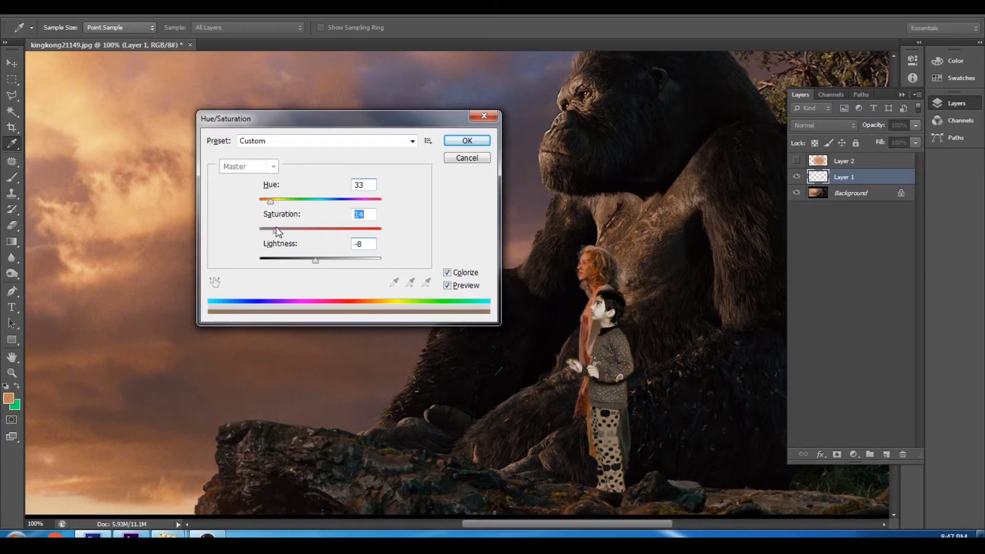
{"action": "mouse_move", "coordinate": [271, 201]}
{"action": "left_mouse_down"}
{"action": "mouse_move", "coordinate": [262, 202]}
{"action": "mouse_move", "coordinate": [295, 202]}
{"action": "left_mouse_up"}
{"action": "left_click_drag", "start_coordinate": [315, 261], "coordinate": [297, 261]}
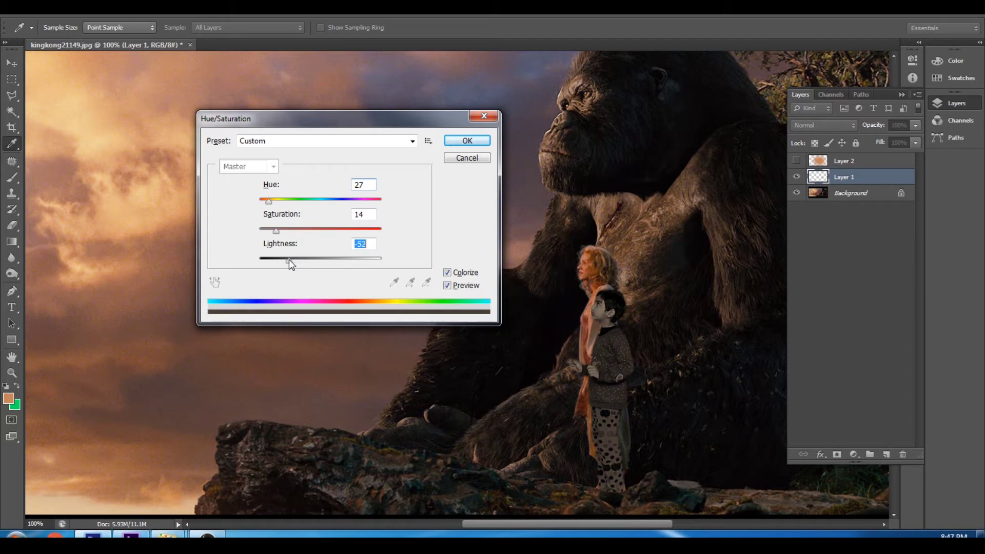
{"action": "left_click_drag", "start_coordinate": [277, 231], "coordinate": [269, 202]}
{"action": "left_click_drag", "start_coordinate": [296, 231], "coordinate": [300, 232]}
{"action": "mouse_move", "coordinate": [266, 201]}
{"action": "left_mouse_down"}
{"action": "mouse_move", "coordinate": [351, 210]}
{"action": "mouse_move", "coordinate": [265, 206]}
{"action": "left_mouse_up"}
{"action": "left_click_drag", "start_coordinate": [301, 231], "coordinate": [293, 230]}
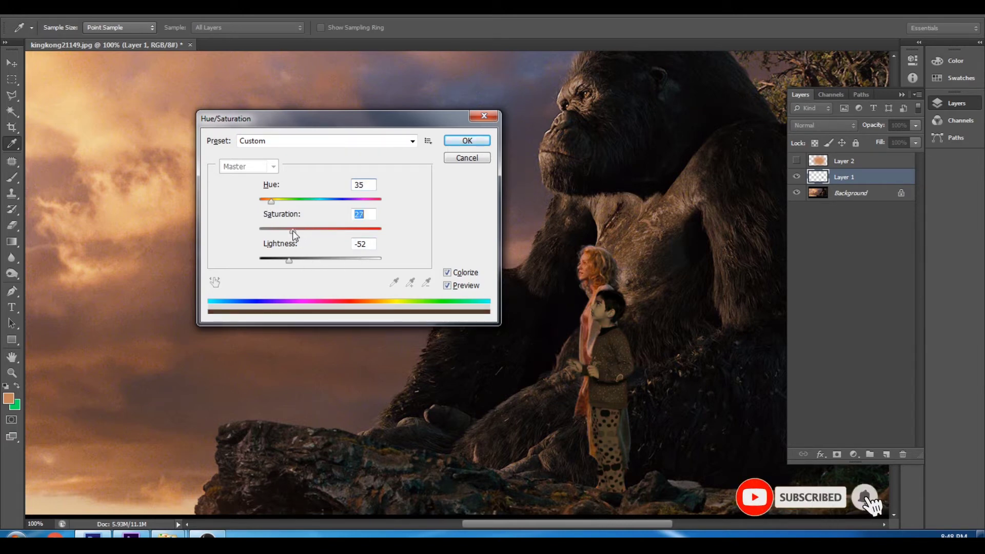
{"action": "left_click_drag", "start_coordinate": [293, 230], "coordinate": [289, 231]}
{"action": "key", "text": "v"}
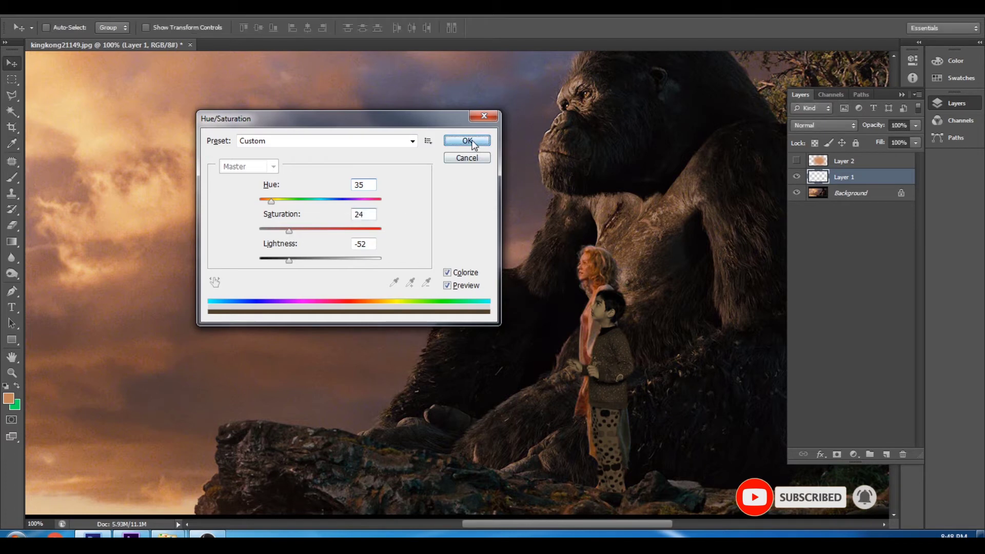
{"action": "left_click", "coordinate": [467, 140]}
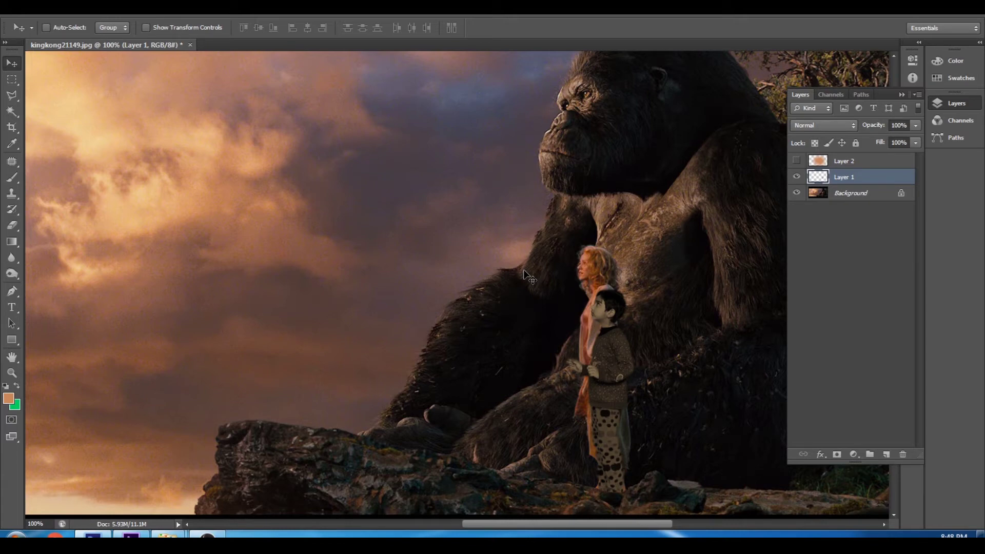
- On the Background layer, sample Kong's fur with a size-50 Clone Stamp and cover the woman by the boy's head
{"action": "left_click", "coordinate": [842, 194]}
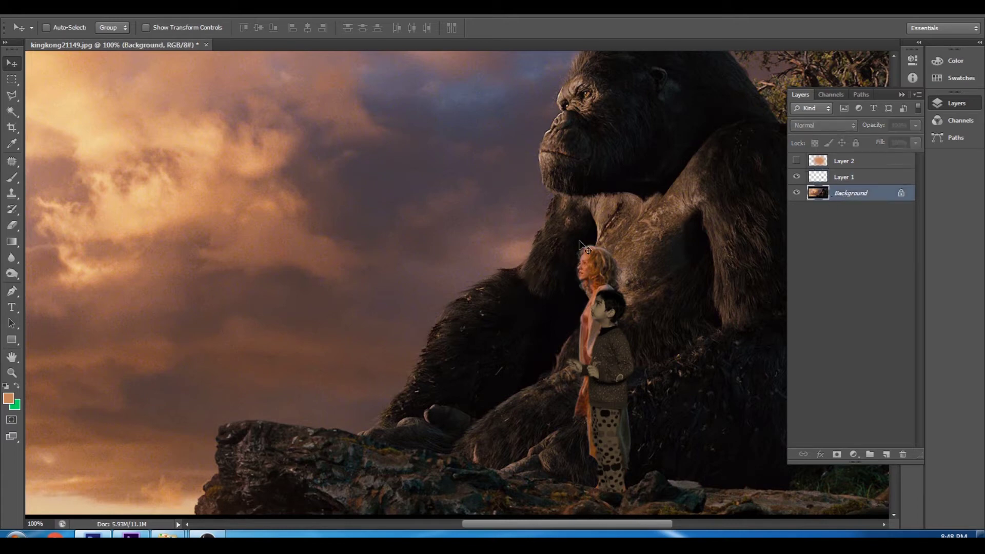
{"action": "key", "text": "s"}
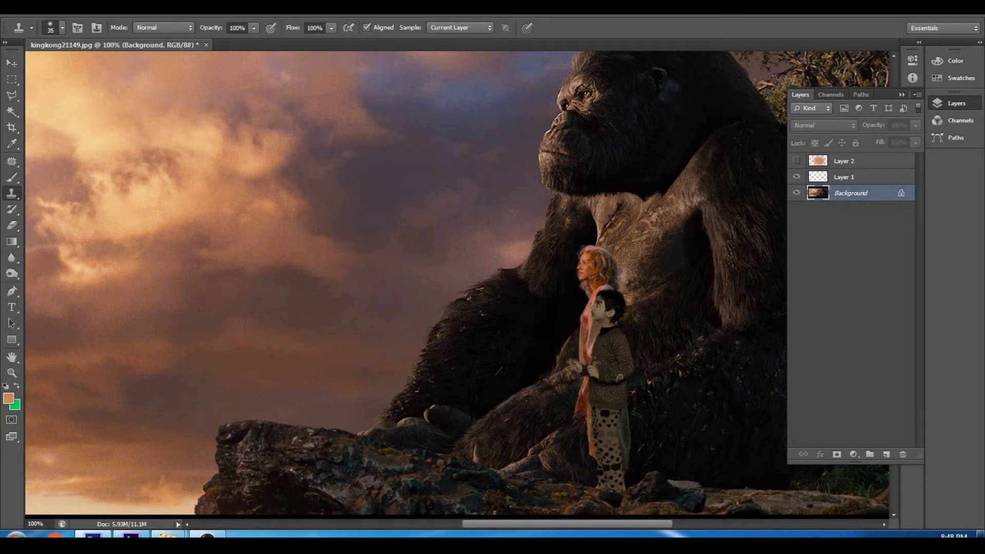
{"action": "key", "text": "bracketright"}
{"action": "key", "text": "bracketright"}
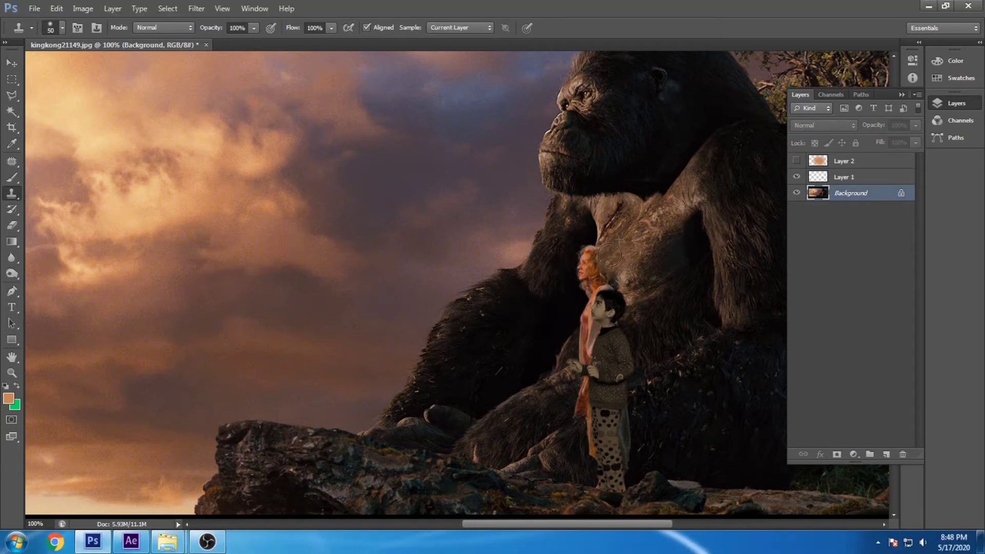
{"action": "left_click", "coordinate": [645, 255], "text": "alt"}
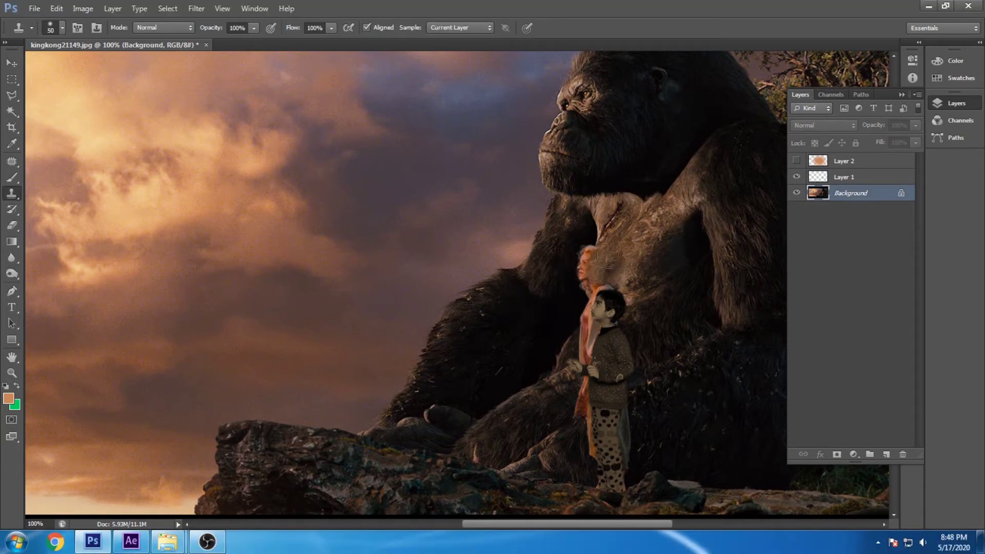
{"action": "mouse_move", "coordinate": [607, 256]}
{"action": "left_mouse_down"}
{"action": "mouse_move", "coordinate": [619, 305]}
{"action": "mouse_move", "coordinate": [584, 361]}
{"action": "left_mouse_up"}
- Resample fur and clone over the woman's hair and the orange strips beside the boy's face and legs
{"action": "left_click", "coordinate": [649, 325], "text": "alt"}
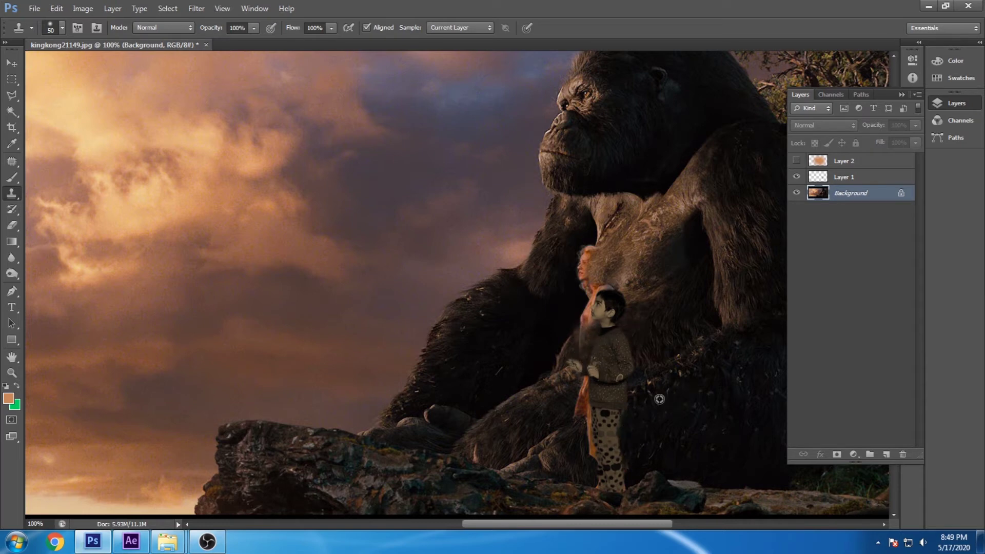
{"action": "mouse_move", "coordinate": [605, 421]}
{"action": "left_mouse_down"}
{"action": "mouse_move", "coordinate": [598, 453]}
{"action": "mouse_move", "coordinate": [570, 452]}
{"action": "left_mouse_up"}
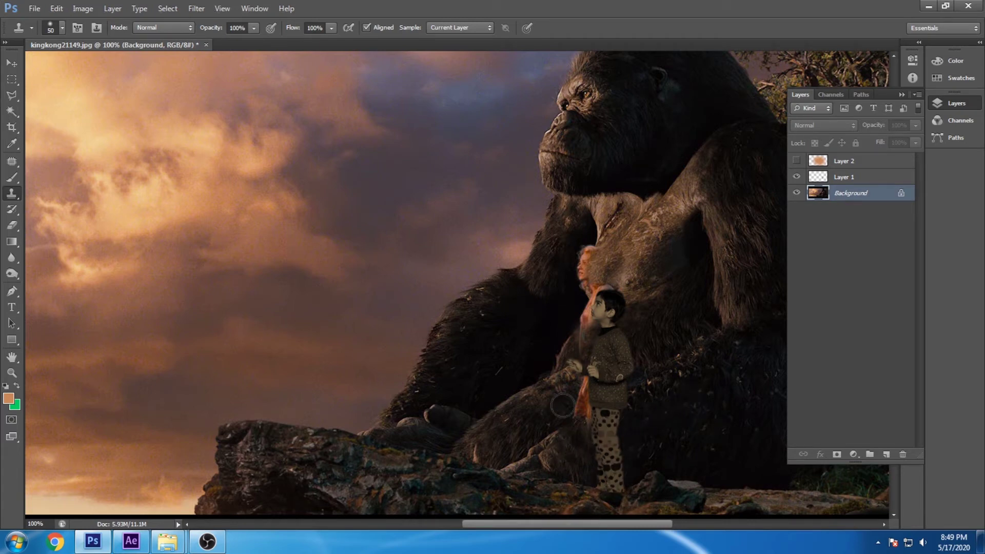
{"action": "mouse_move", "coordinate": [563, 406]}
{"action": "left_mouse_down"}
{"action": "mouse_move", "coordinate": [585, 389]}
{"action": "mouse_move", "coordinate": [563, 399]}
{"action": "mouse_move", "coordinate": [584, 405]}
{"action": "left_mouse_up"}
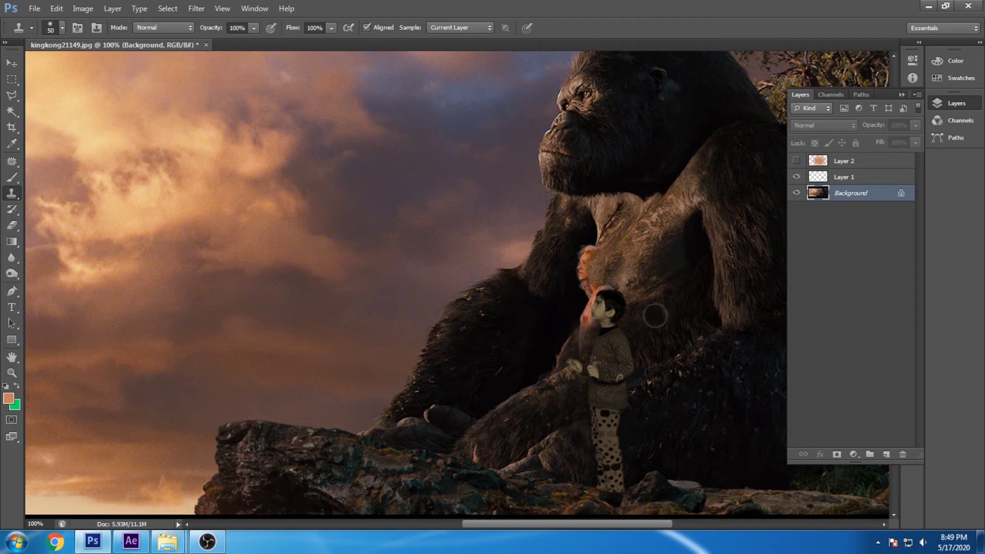
{"action": "left_click", "coordinate": [579, 239], "text": "alt"}
{"action": "mouse_move", "coordinate": [582, 233]}
{"action": "left_mouse_down"}
{"action": "mouse_move", "coordinate": [576, 263]}
{"action": "mouse_move", "coordinate": [606, 253]}
{"action": "left_mouse_up"}
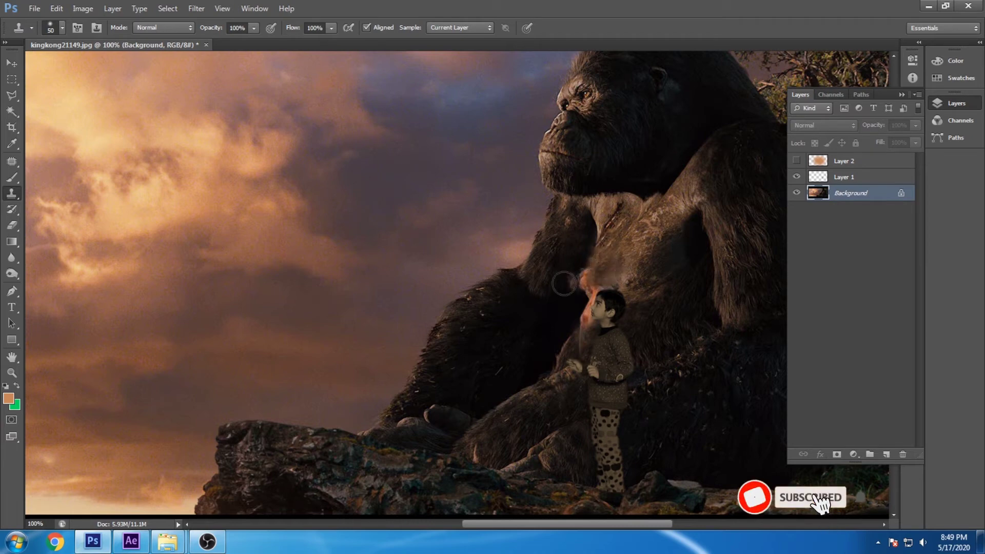
{"action": "mouse_move", "coordinate": [563, 310]}
{"action": "left_mouse_down"}
{"action": "mouse_move", "coordinate": [590, 244]}
{"action": "mouse_move", "coordinate": [607, 261]}
{"action": "left_mouse_up"}
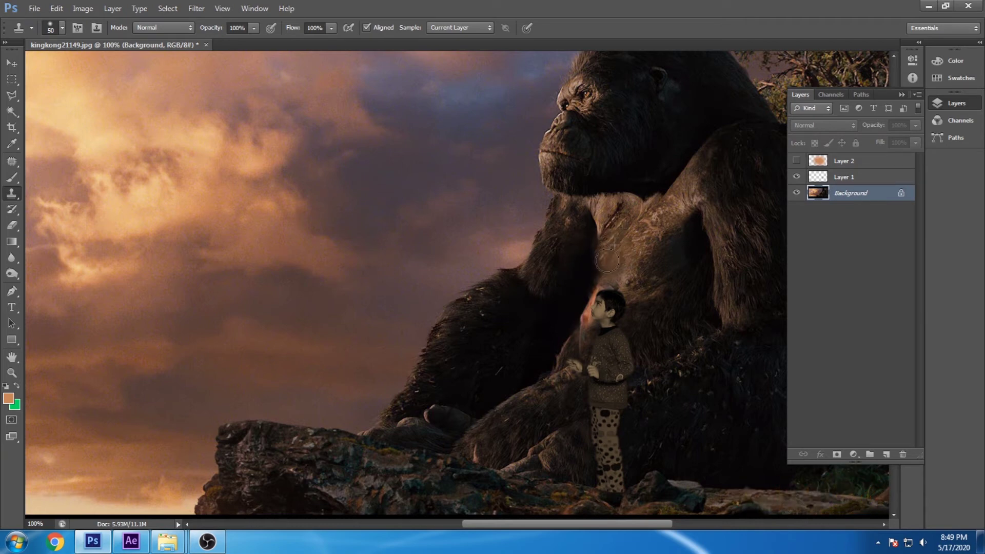
{"action": "mouse_move", "coordinate": [570, 310]}
{"action": "left_mouse_down"}
{"action": "mouse_move", "coordinate": [568, 324]}
{"action": "mouse_move", "coordinate": [590, 349]}
{"action": "left_mouse_up"}
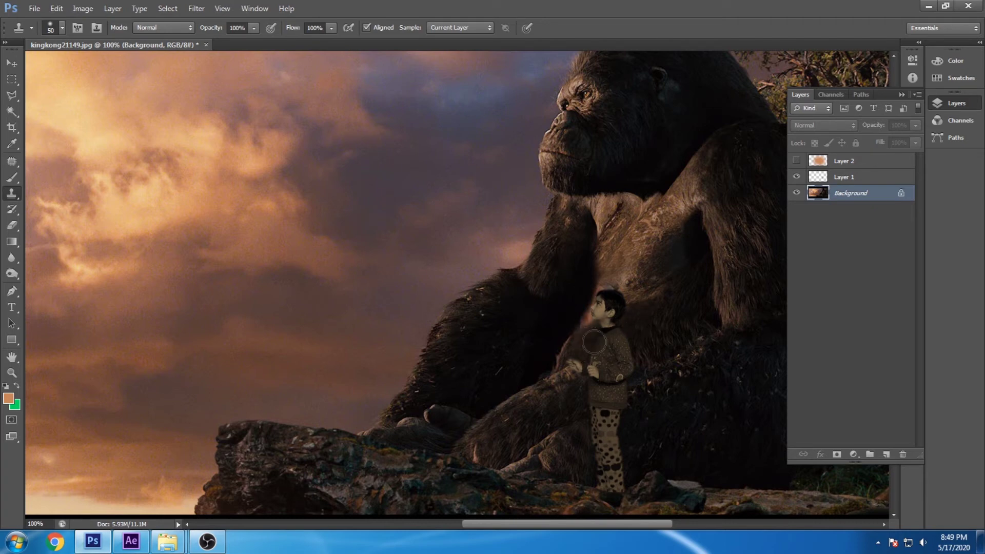
{"action": "left_click_drag", "start_coordinate": [604, 293], "coordinate": [598, 300]}
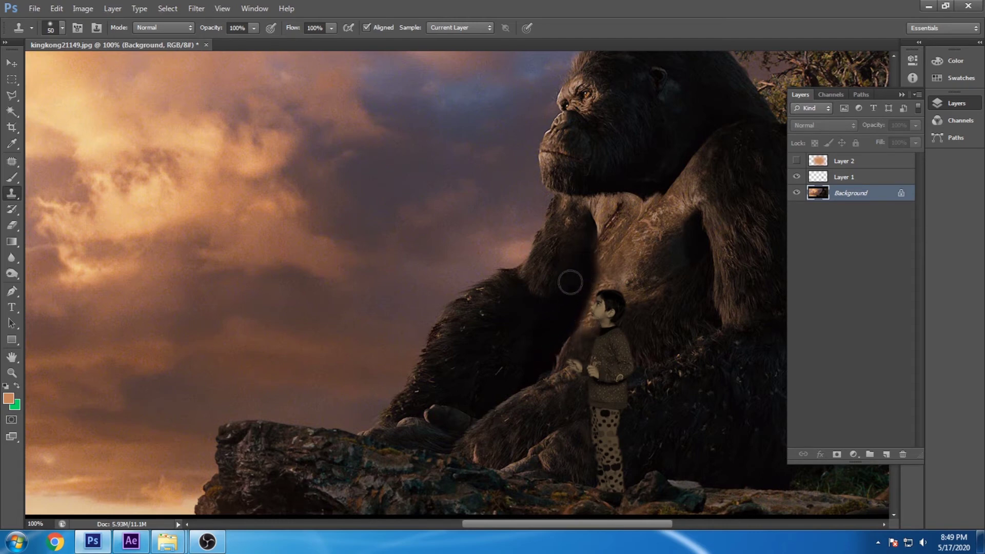
- Show the orange glow layer again and set the Eraser to size 700
{"action": "key", "text": "ctrl+minus"}
{"action": "key", "text": "ctrl+minus"}
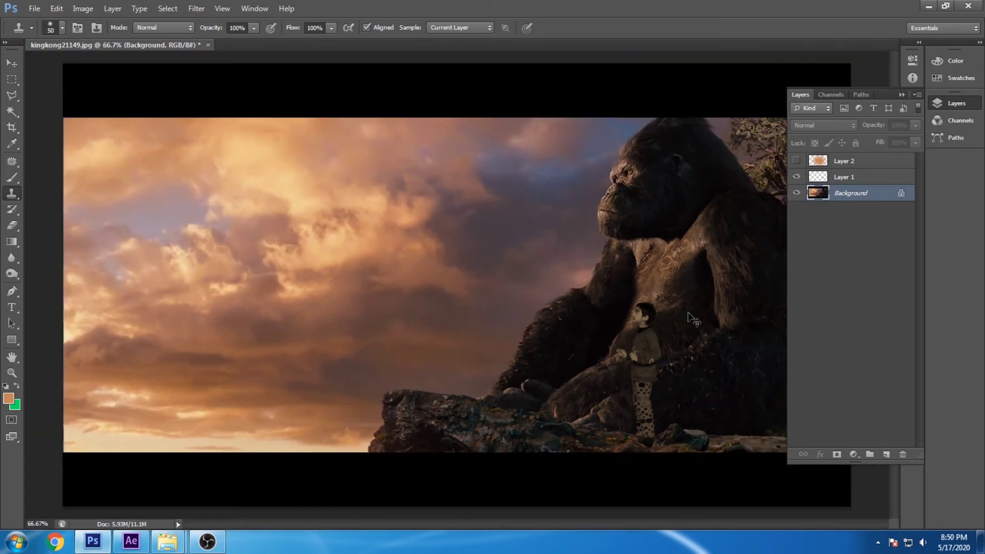
{"action": "left_click", "coordinate": [12, 63]}
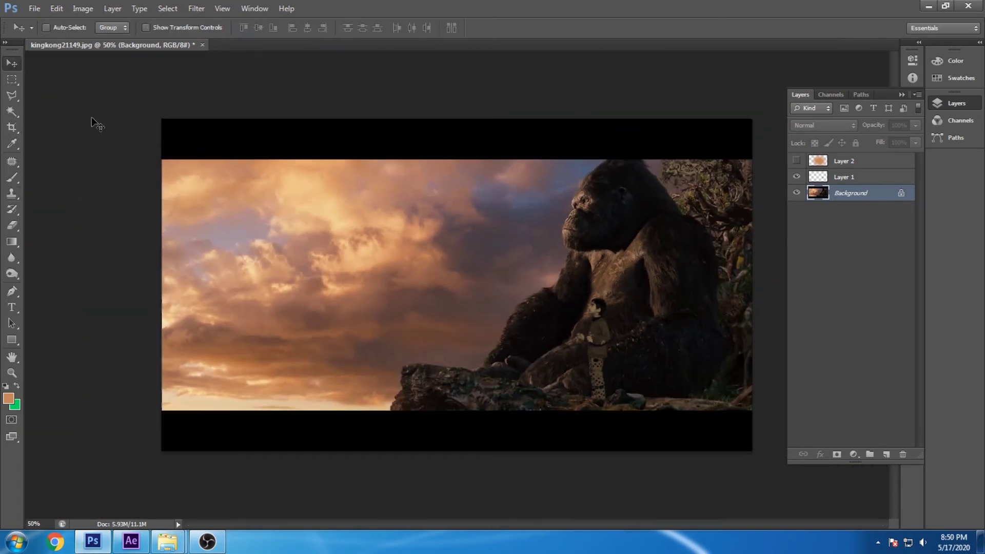
{"action": "left_click", "coordinate": [796, 161]}
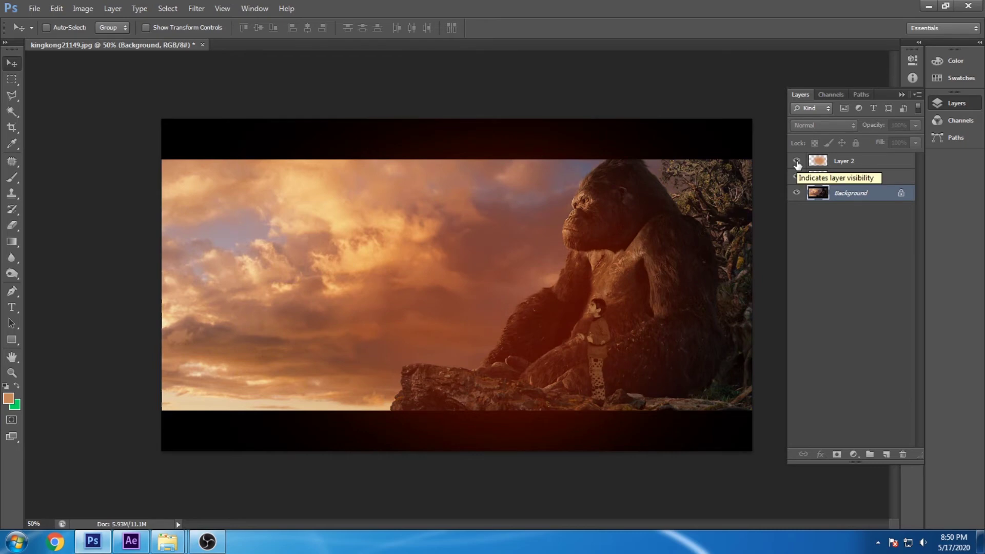
{"action": "key", "text": "ctrl+plus"}
{"action": "key", "text": "e"}
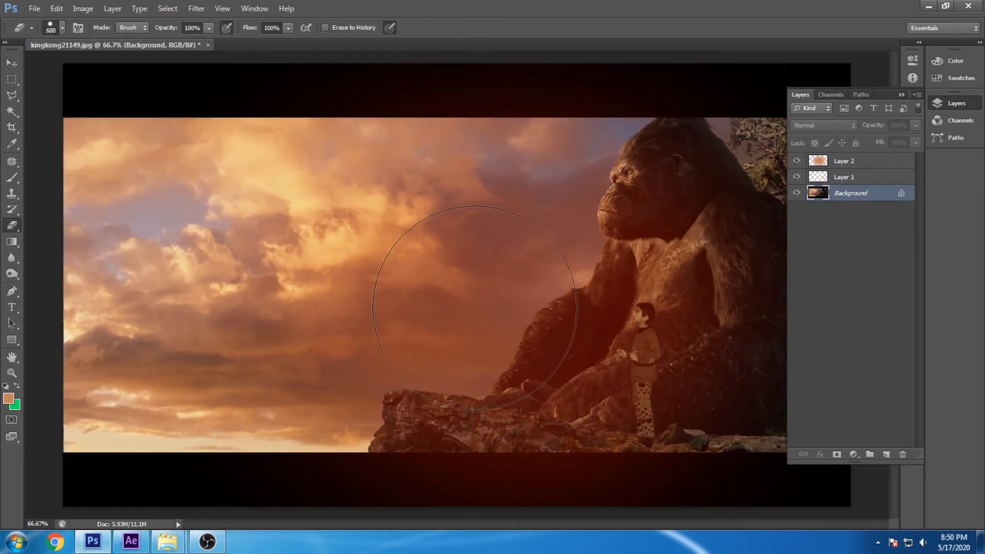
{"action": "left_click_drag", "start_coordinate": [470, 314], "coordinate": [439, 306]}
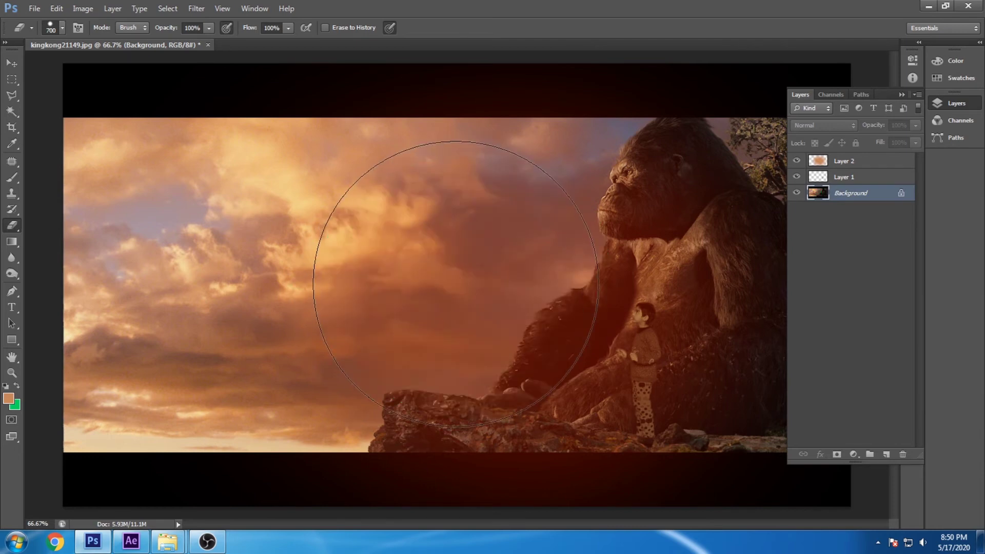
{"action": "left_click_drag", "start_coordinate": [491, 247], "coordinate": [492, 279]}
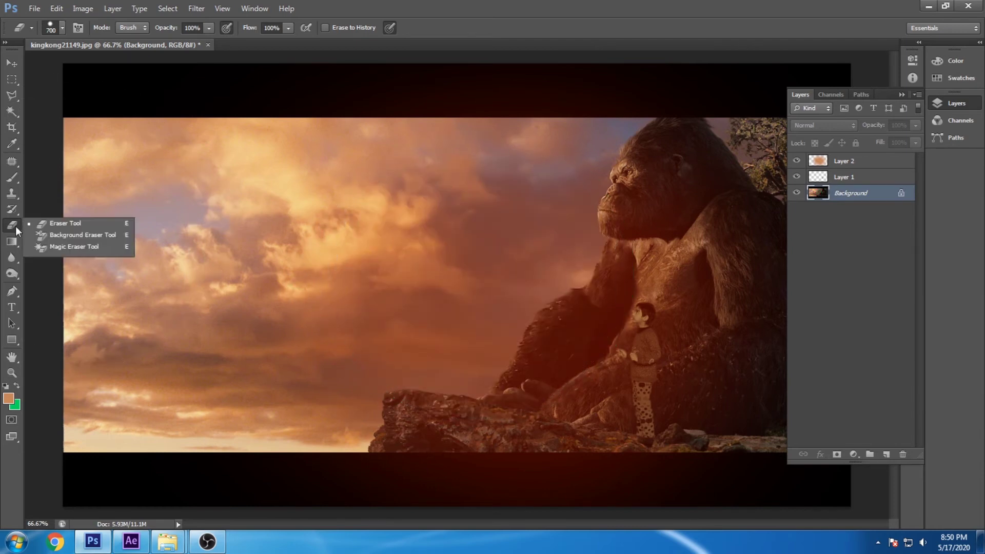
- Make Layer 2 active, choose the 18 px brush preset, and undo trial erases over the clouds
{"action": "left_click", "coordinate": [847, 162]}
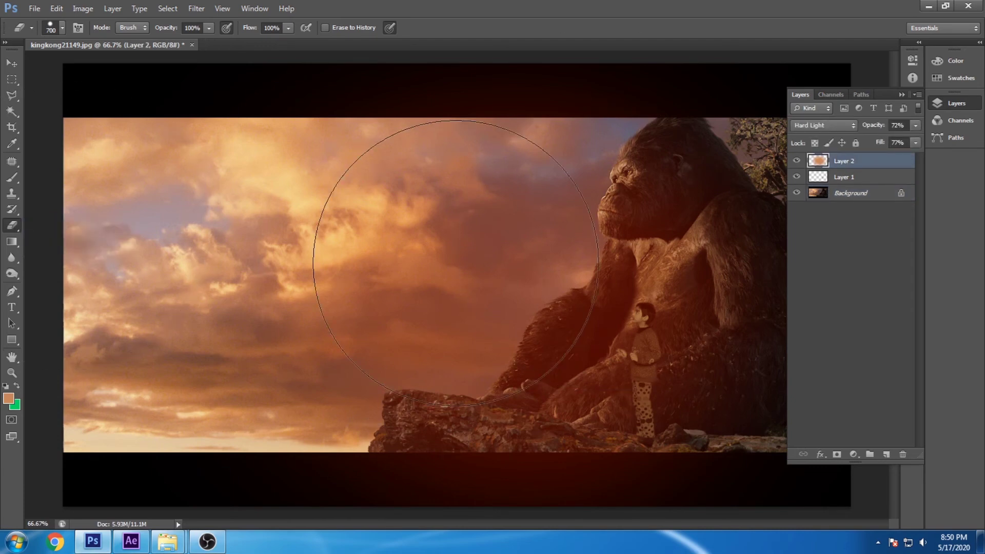
{"action": "left_click", "coordinate": [454, 272]}
{"action": "key", "text": "ctrl+z"}
{"action": "left_click", "coordinate": [61, 28]}
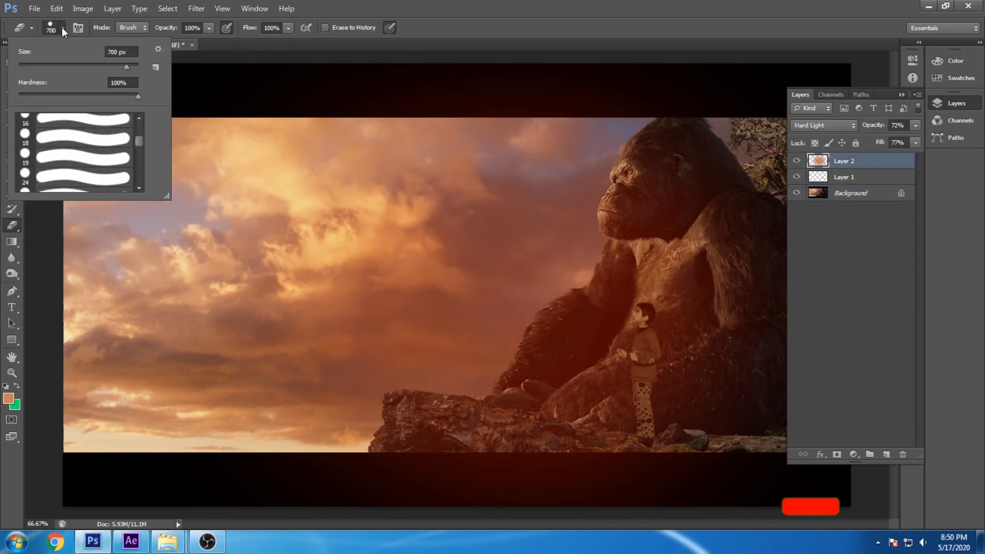
{"action": "scroll", "coordinate": [138, 159], "scroll_direction": "down", "scroll_amount": 2}
{"action": "left_click", "coordinate": [82, 158]}
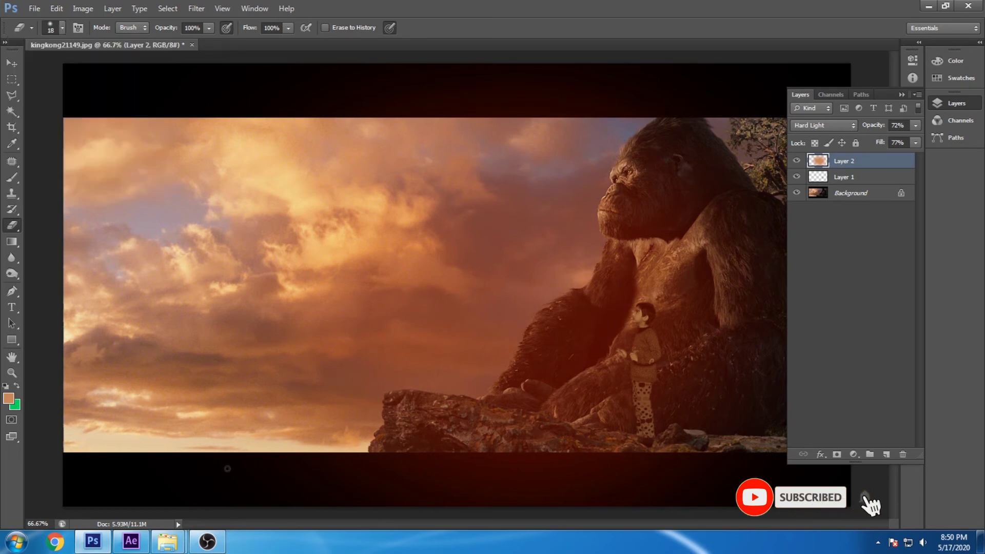
{"action": "key", "text": "bracketright"}
{"action": "key", "text": "bracketright"}
{"action": "key", "text": "bracketright"}
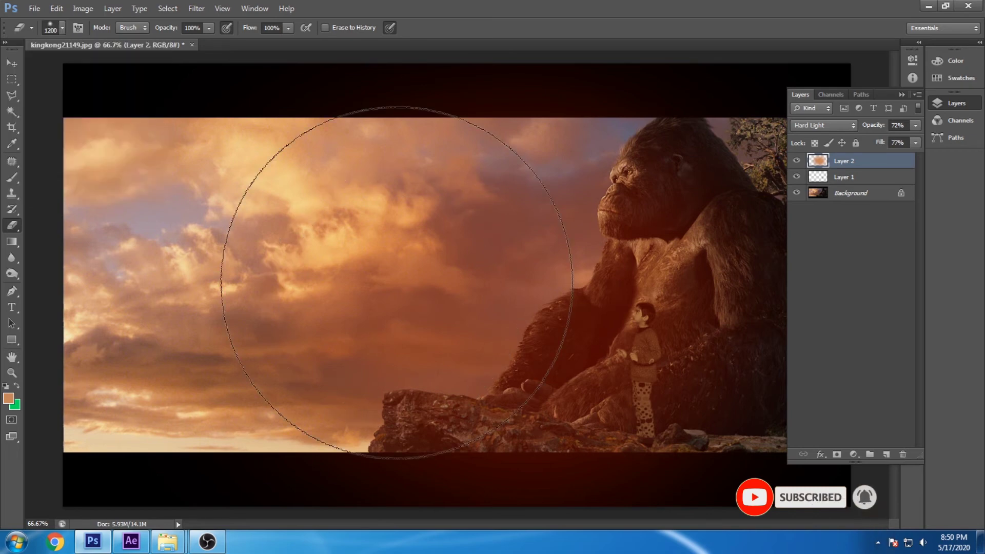
{"action": "left_click", "coordinate": [426, 293]}
{"action": "key", "text": "ctrl+z"}
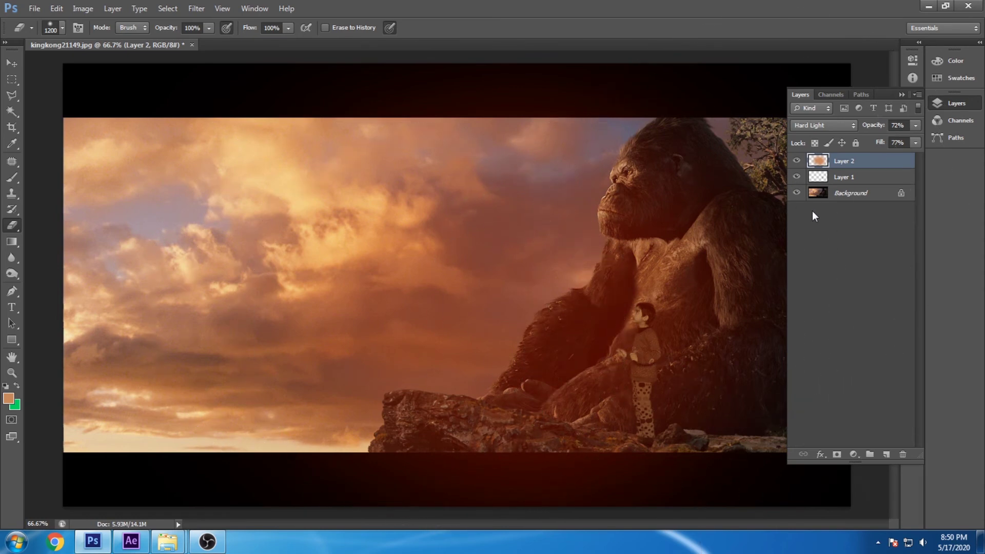
- Erase the orange glow from King Kong's chest and lower fur with a 700–800 eraser
{"action": "key", "text": "bracketleft"}
{"action": "key", "text": "bracketleft"}
{"action": "key", "text": "bracketleft"}
{"action": "left_click", "coordinate": [773, 236]}
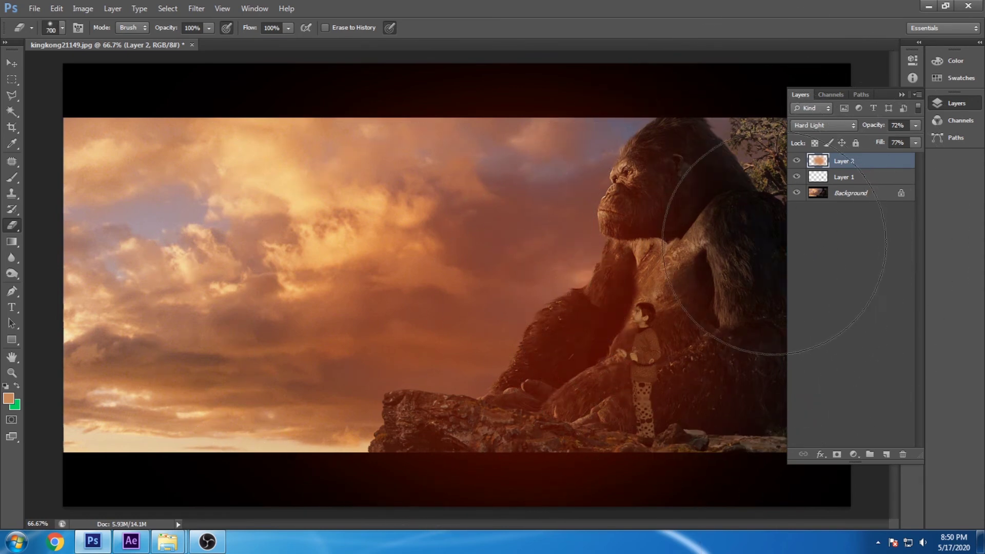
{"action": "key", "text": "bracketleft"}
{"action": "key", "text": "bracketleft"}
{"action": "key", "text": "bracketleft"}
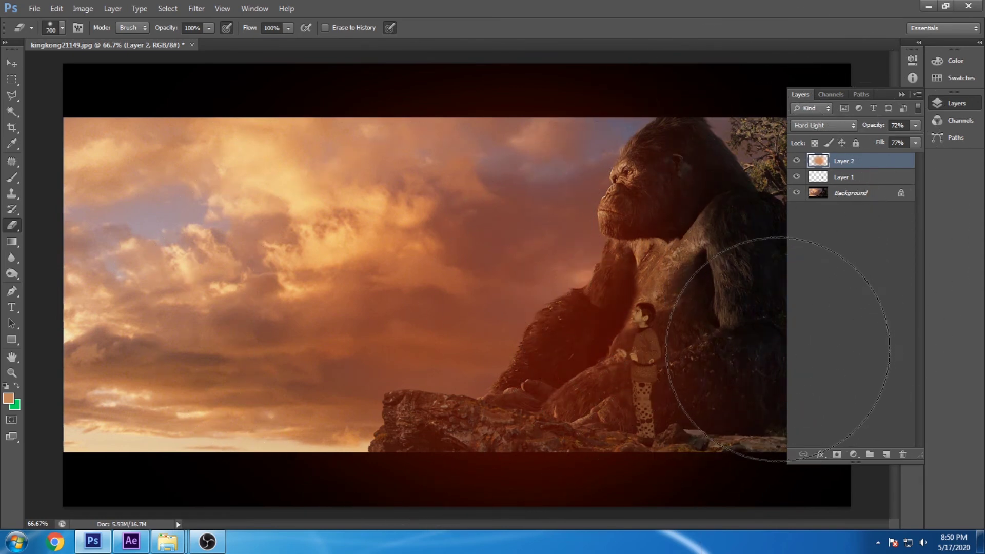
{"action": "left_click", "coordinate": [751, 330]}
{"action": "left_click_drag", "start_coordinate": [731, 224], "coordinate": [757, 416]}
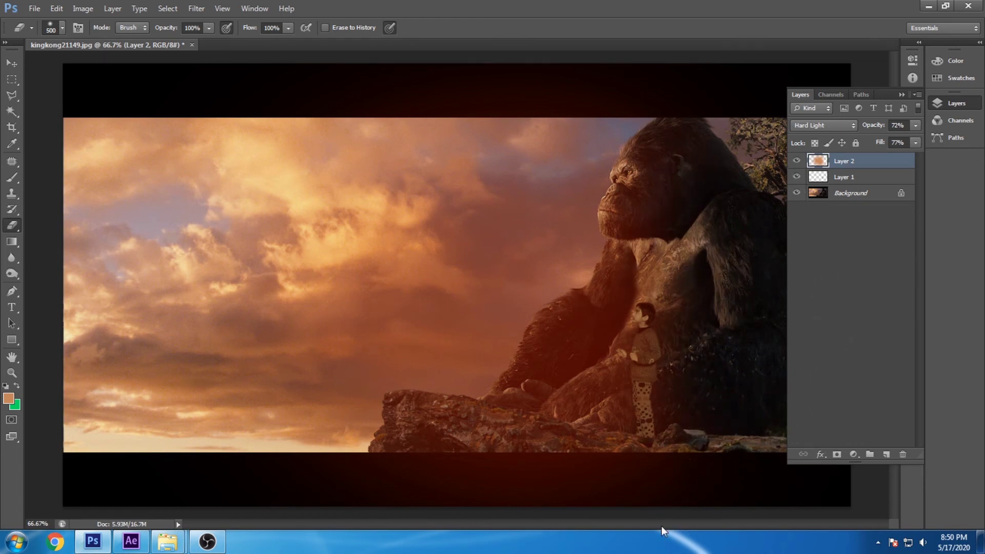
- Erase the orange tint from the bottom and top black bands at size 200
{"action": "key", "text": "bracketleft"}
{"action": "key", "text": "bracketleft"}
{"action": "key", "text": "bracketleft"}
{"action": "left_click_drag", "start_coordinate": [350, 482], "coordinate": [439, 495]}
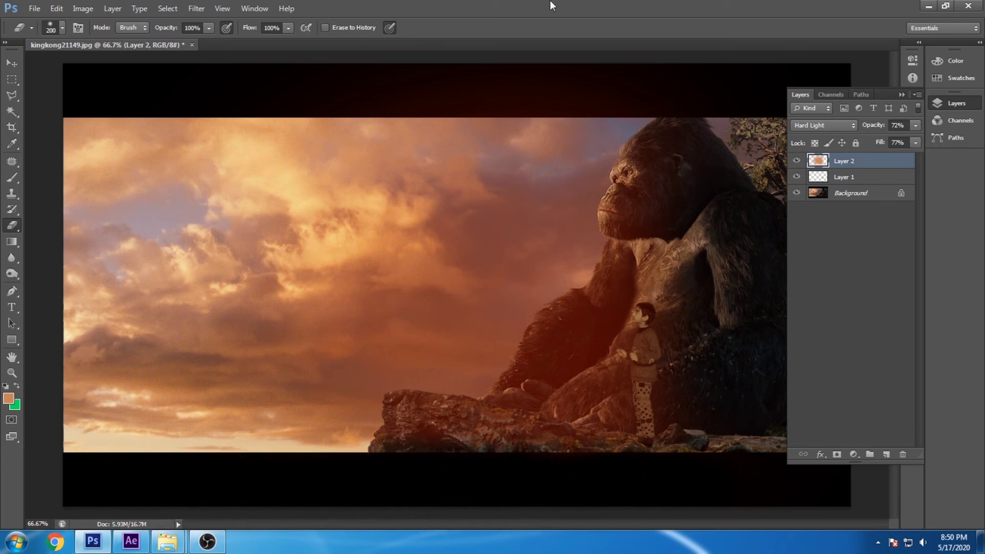
{"action": "left_click_drag", "start_coordinate": [350, 98], "coordinate": [722, 105]}
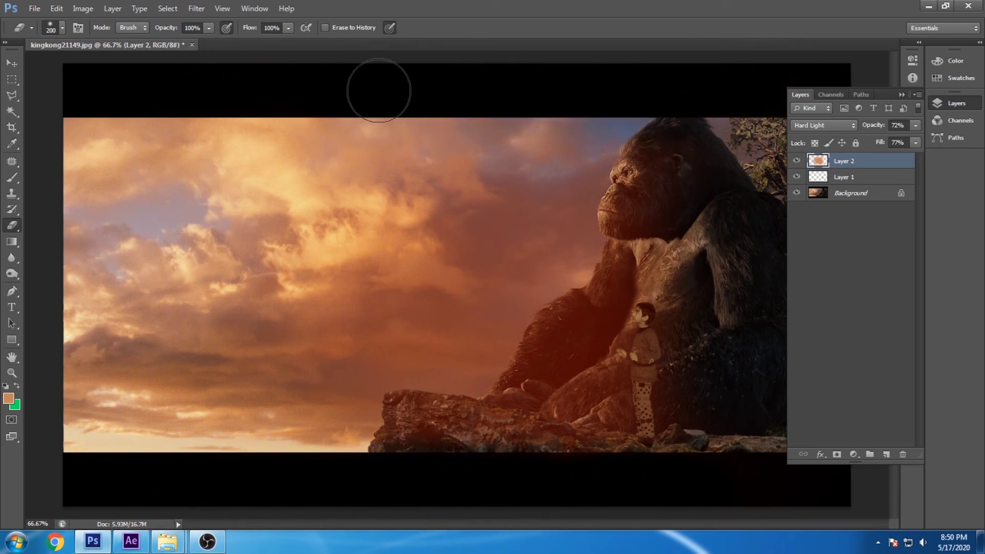
{"action": "left_click", "coordinate": [14, 62]}
{"action": "key", "text": "ctrl+minus"}
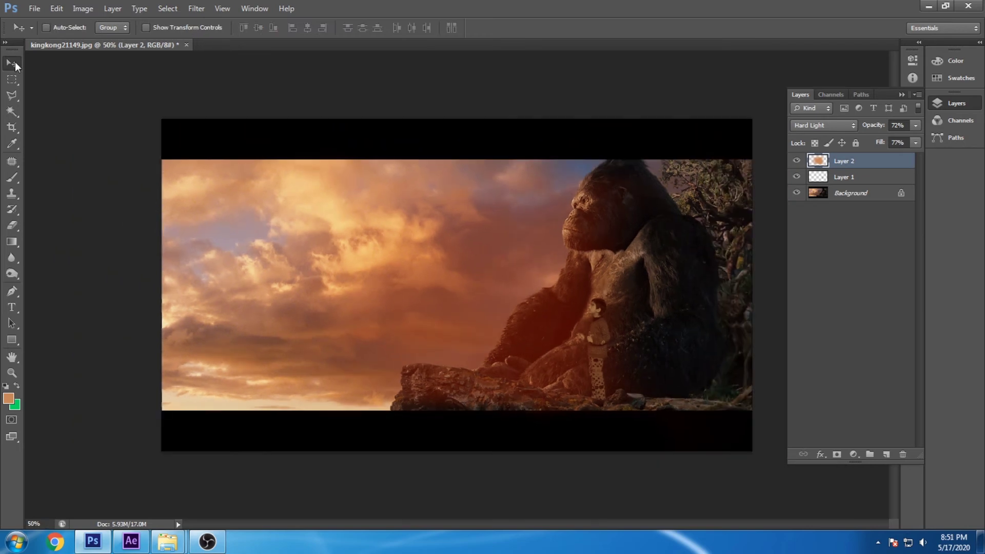
{"action": "key", "text": "ctrl+minus"}
{"action": "left_click", "coordinate": [595, 250], "text": "ctrl"}
{"action": "key", "text": "ctrl+plus"}
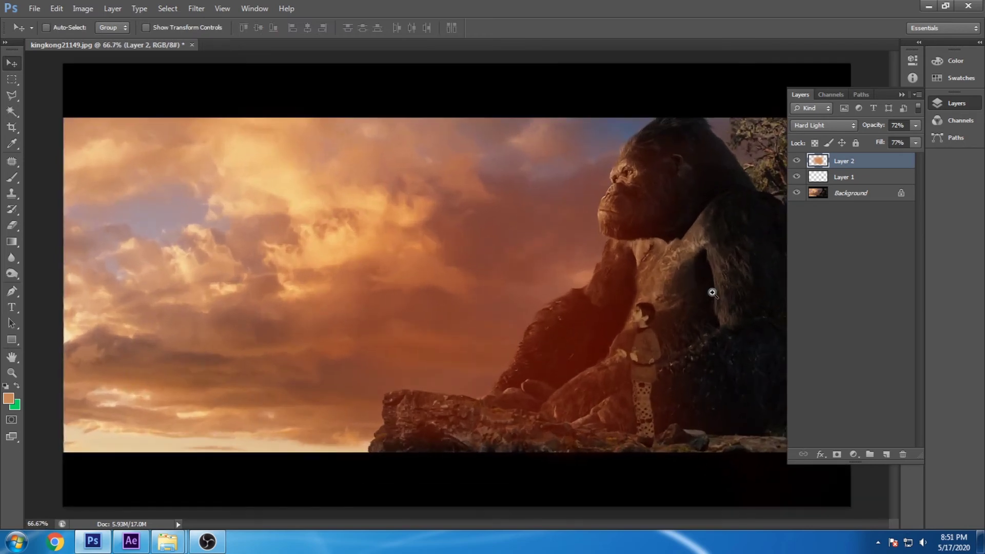
{"action": "left_click", "coordinate": [723, 310], "text": "ctrl"}
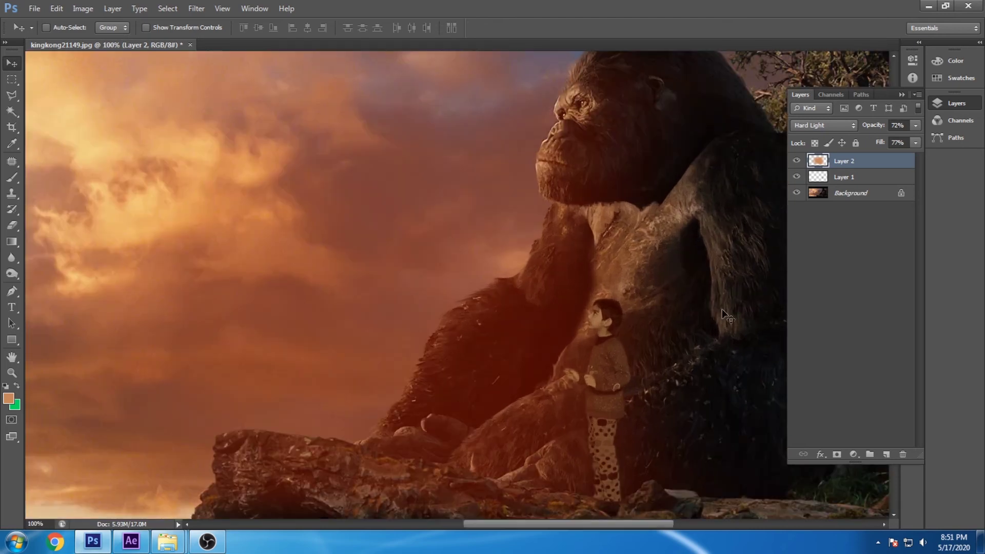
{"action": "key", "text": "ctrl+minus"}
{"action": "key", "text": "ctrl+minus"}
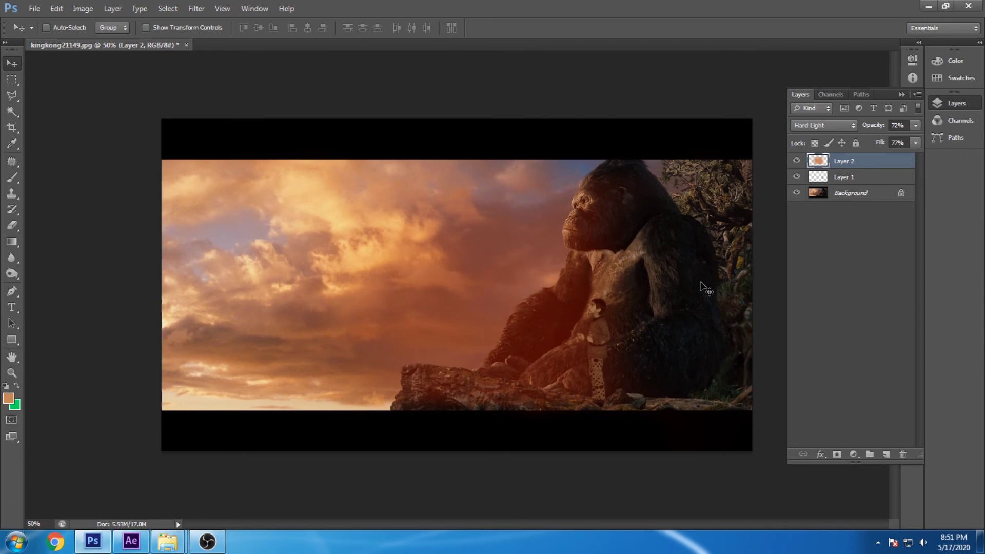
{"action": "key", "text": "ctrl+shift+s"}
- Save the composite to the Desktop as king kong.jpg in JPEG format and close the layered document unsaved
{"action": "left_click", "coordinate": [345, 174]}
{"action": "left_click", "coordinate": [541, 320]}
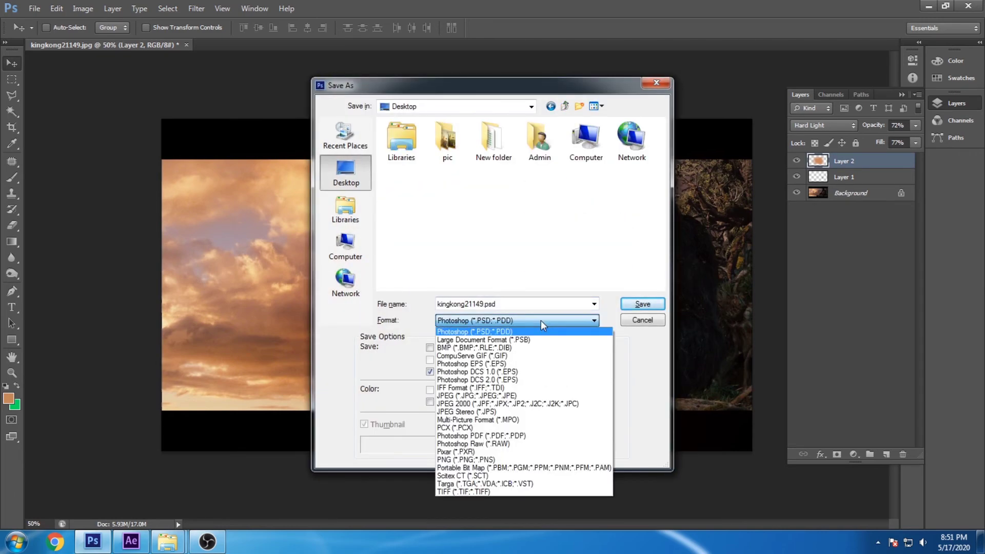
{"action": "key", "text": "j"}
{"action": "key", "text": "Return"}
{"action": "type", "text": "king kong"}
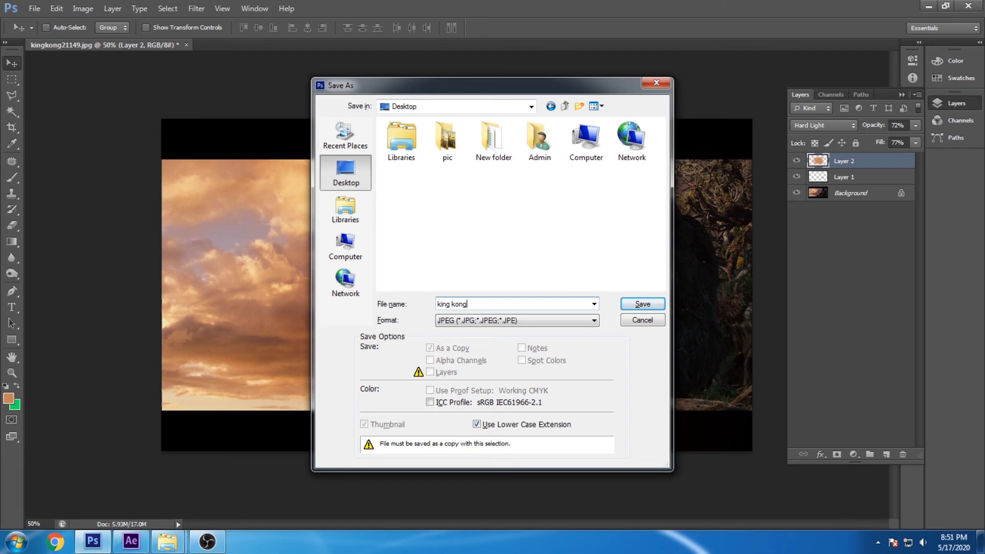
{"action": "key", "text": "Return"}
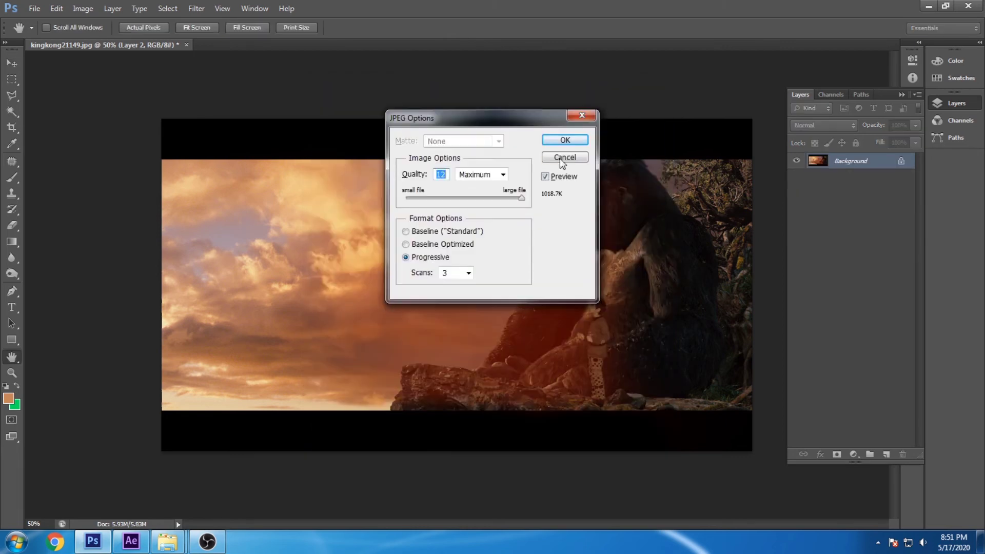
{"action": "left_click", "coordinate": [564, 142]}
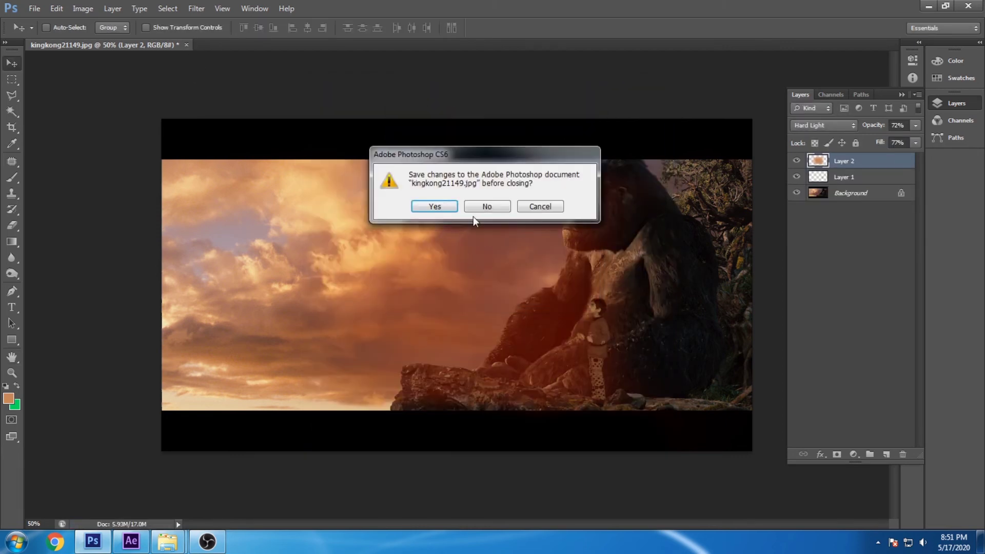
{"action": "left_click", "coordinate": [490, 206]}
- Set Camera Raw preferences to open all supported JPEGs, then open king kong.jpg in Camera Raw
{"action": "left_click", "coordinate": [57, 9]}
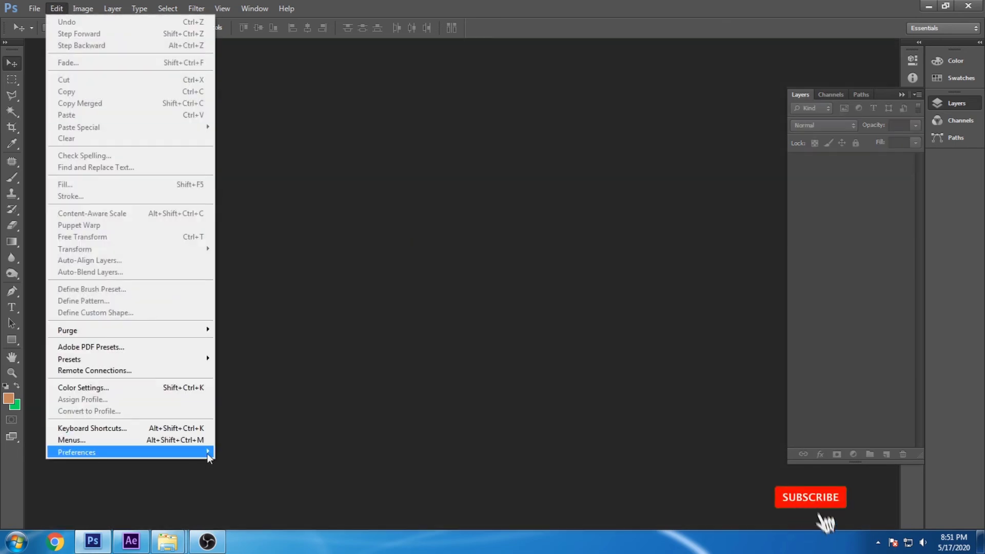
{"action": "left_click", "coordinate": [272, 448]}
{"action": "left_click", "coordinate": [447, 393]}
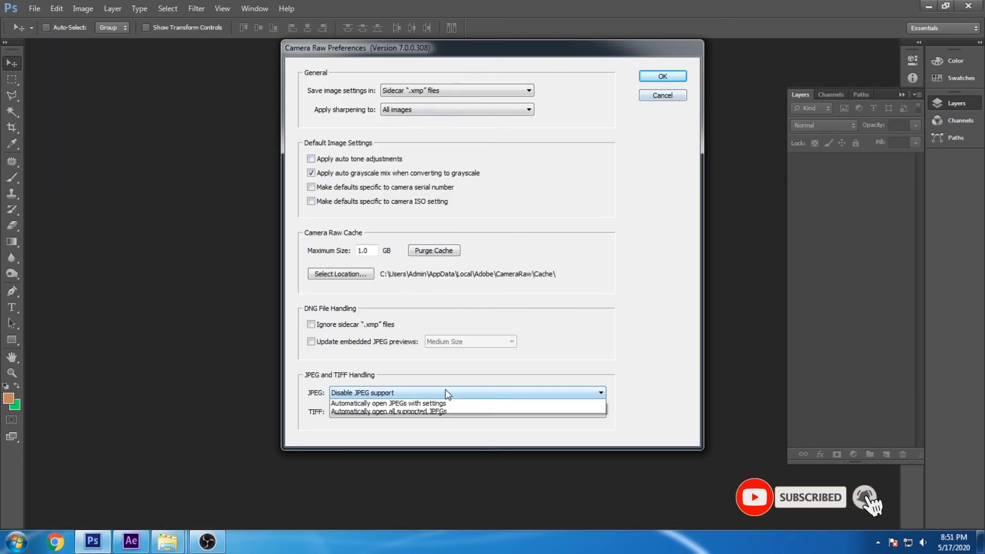
{"action": "left_click", "coordinate": [389, 411]}
{"action": "left_click", "coordinate": [661, 76]}
{"action": "double_click", "coordinate": [305, 300]}
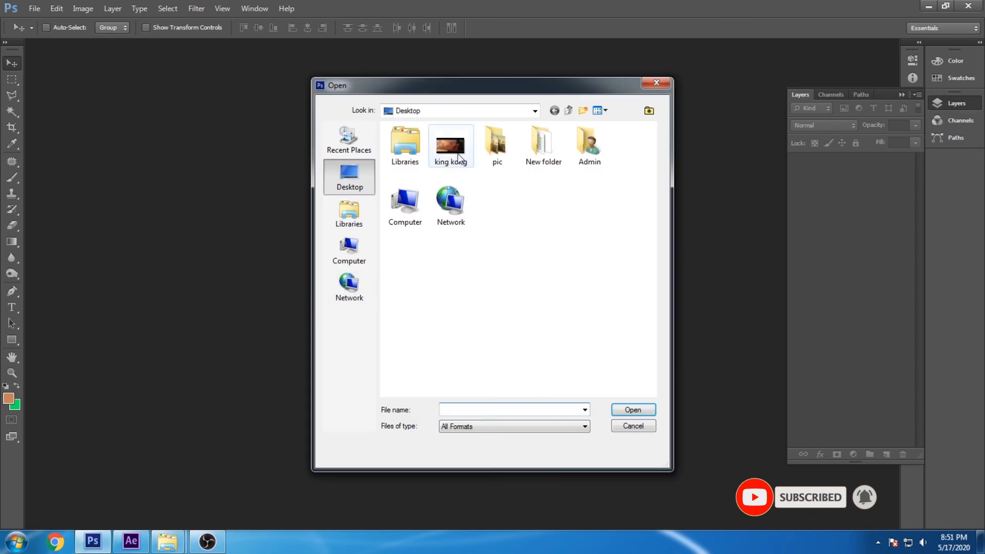
{"action": "double_click", "coordinate": [458, 158]}
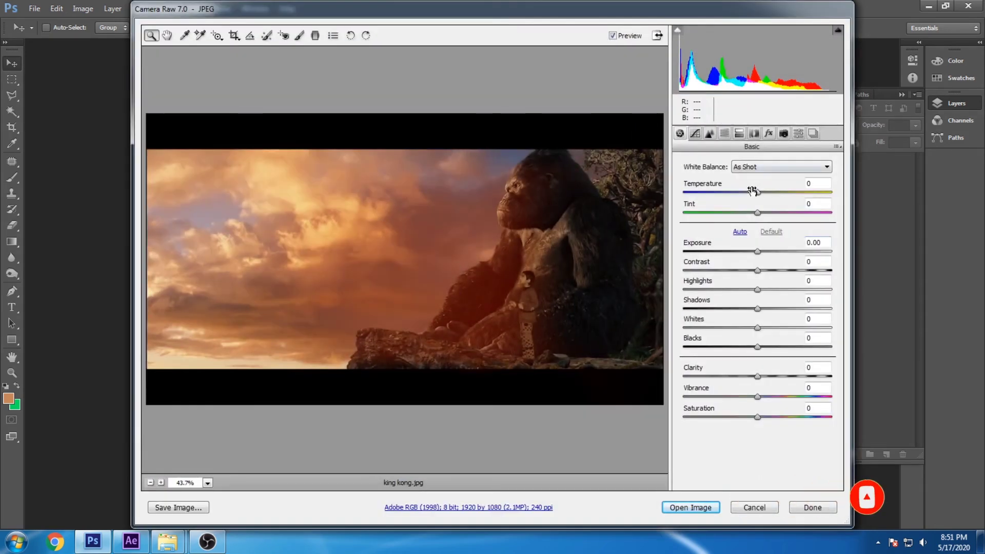
- In the Basic panel, set Temperature +30 and Exposure +0.90, raise Whites, and lower Clarity to −16
{"action": "mouse_move", "coordinate": [752, 191]}
{"action": "left_mouse_down"}
{"action": "mouse_move", "coordinate": [781, 196]}
{"action": "mouse_move", "coordinate": [765, 214]}
{"action": "mouse_move", "coordinate": [723, 217]}
{"action": "left_mouse_up"}
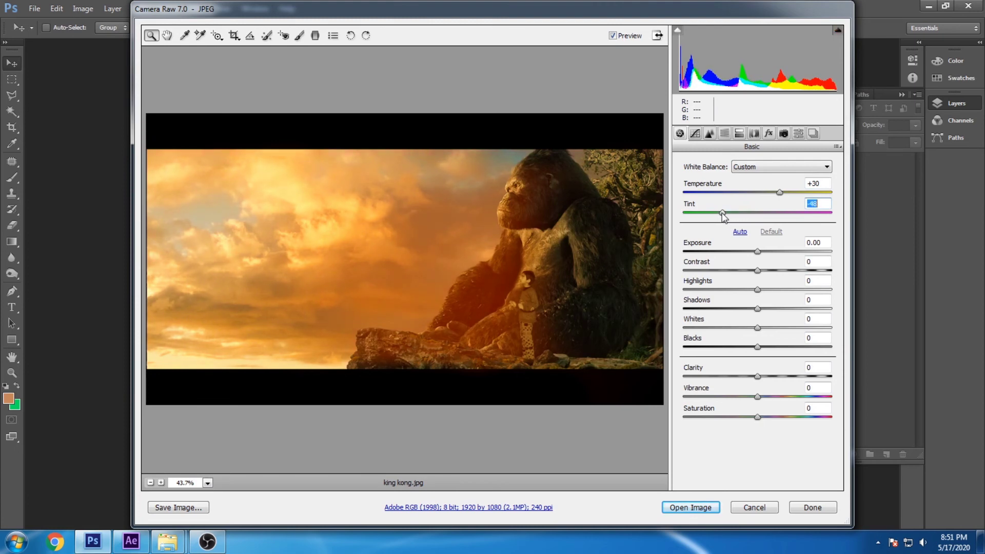
{"action": "mouse_move", "coordinate": [758, 251]}
{"action": "left_mouse_down"}
{"action": "mouse_move", "coordinate": [779, 256]}
{"action": "mouse_move", "coordinate": [736, 277]}
{"action": "mouse_move", "coordinate": [769, 311]}
{"action": "left_mouse_up"}
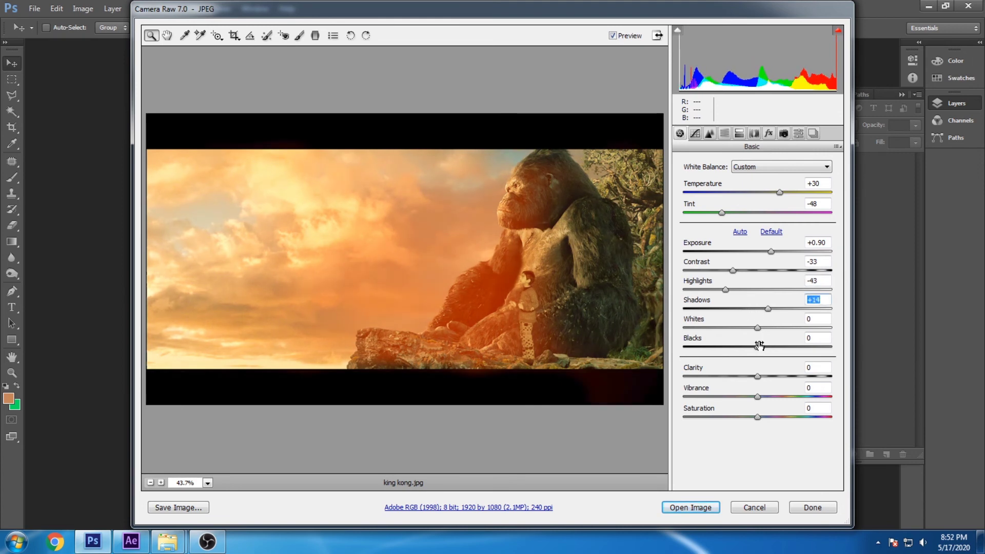
{"action": "mouse_move", "coordinate": [753, 332]}
{"action": "left_mouse_down"}
{"action": "mouse_move", "coordinate": [777, 334]}
{"action": "mouse_move", "coordinate": [767, 348]}
{"action": "left_mouse_up"}
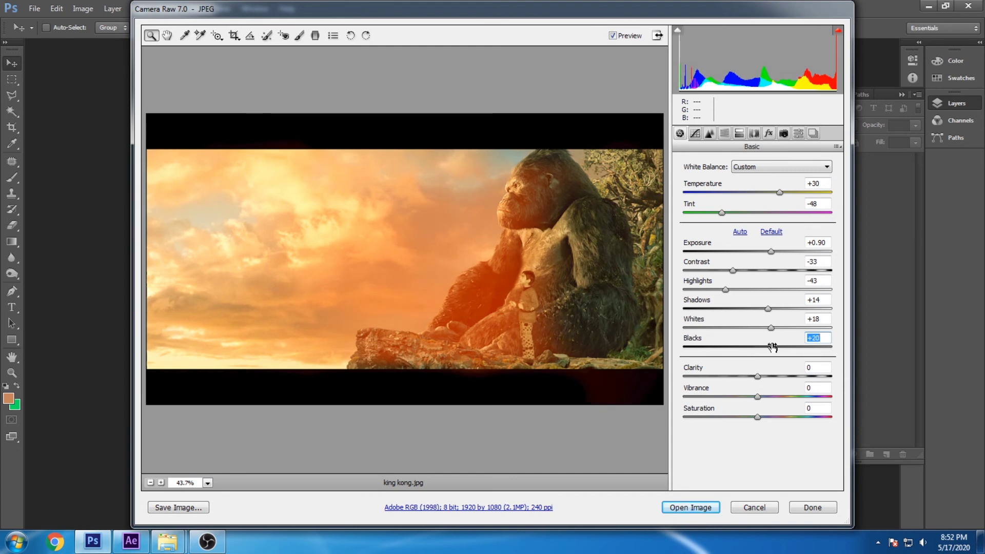
{"action": "mouse_move", "coordinate": [760, 380]}
{"action": "left_mouse_down"}
{"action": "mouse_move", "coordinate": [741, 378]}
{"action": "mouse_move", "coordinate": [746, 417]}
{"action": "mouse_move", "coordinate": [760, 422]}
{"action": "left_mouse_up"}
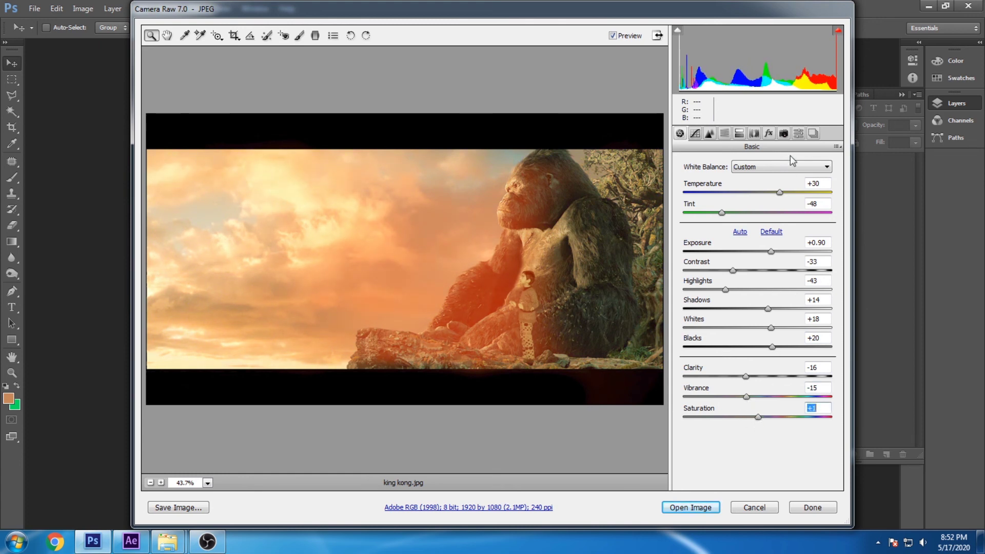
- In Camera Calibration, set Shadows Tint +1 and shift the Red Primary hue to −3
{"action": "left_click", "coordinate": [784, 133]}
{"action": "mouse_move", "coordinate": [758, 254]}
{"action": "left_mouse_down"}
{"action": "mouse_move", "coordinate": [742, 254]}
{"action": "mouse_move", "coordinate": [760, 255]}
{"action": "left_mouse_up"}
{"action": "left_click_drag", "start_coordinate": [753, 290], "coordinate": [746, 311]}
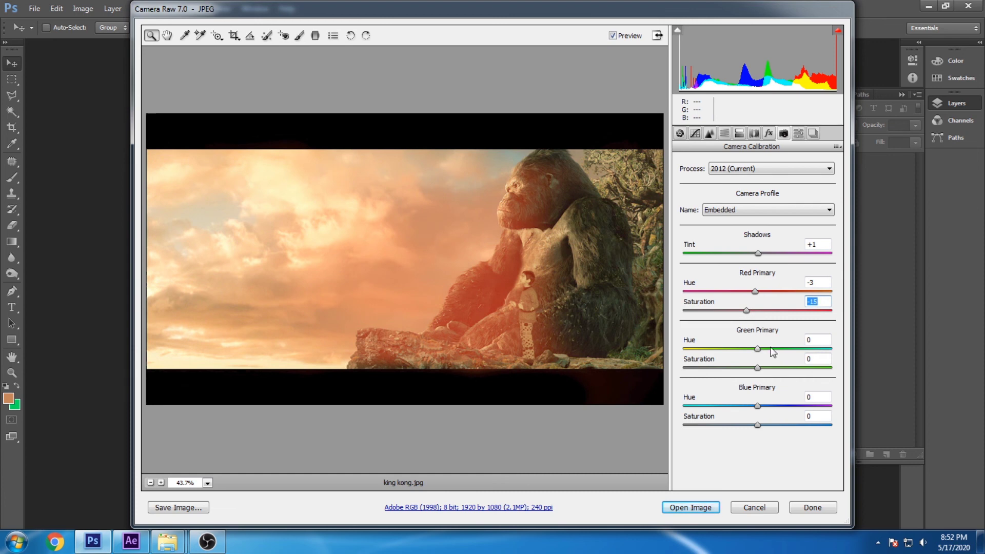
- Set Green Primary hue +13 and Blue Primary hue +20, then save the graded image as a JPEG
{"action": "left_click_drag", "start_coordinate": [758, 348], "coordinate": [775, 368]}
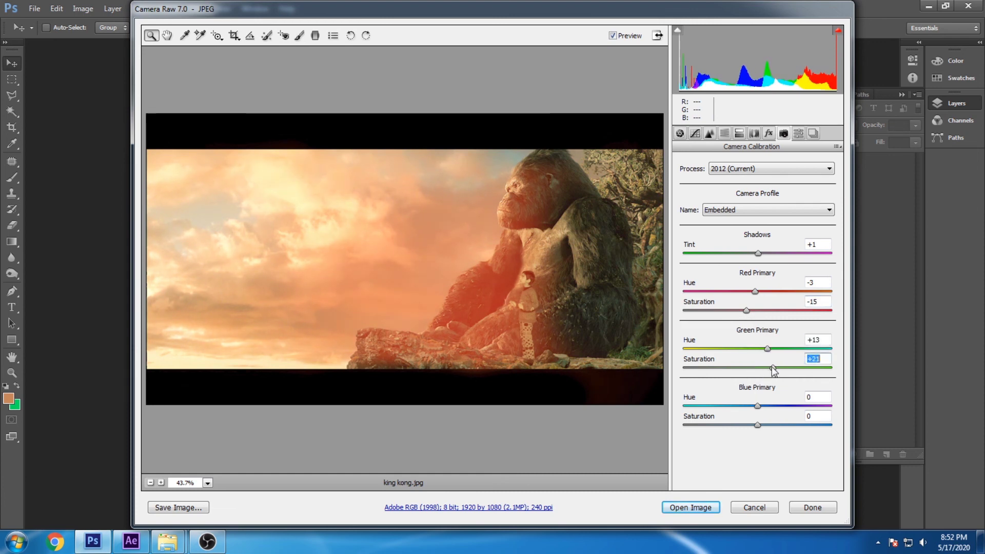
{"action": "mouse_move", "coordinate": [757, 406]}
{"action": "left_mouse_down"}
{"action": "mouse_move", "coordinate": [770, 406]}
{"action": "mouse_move", "coordinate": [766, 425]}
{"action": "left_mouse_up"}
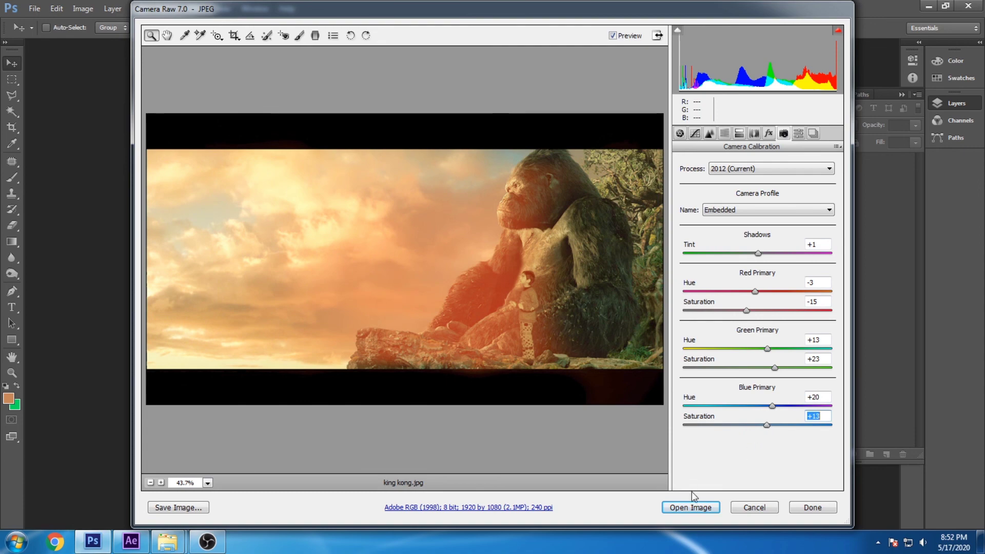
{"action": "left_click", "coordinate": [203, 507]}
{"action": "left_click", "coordinate": [340, 190]}
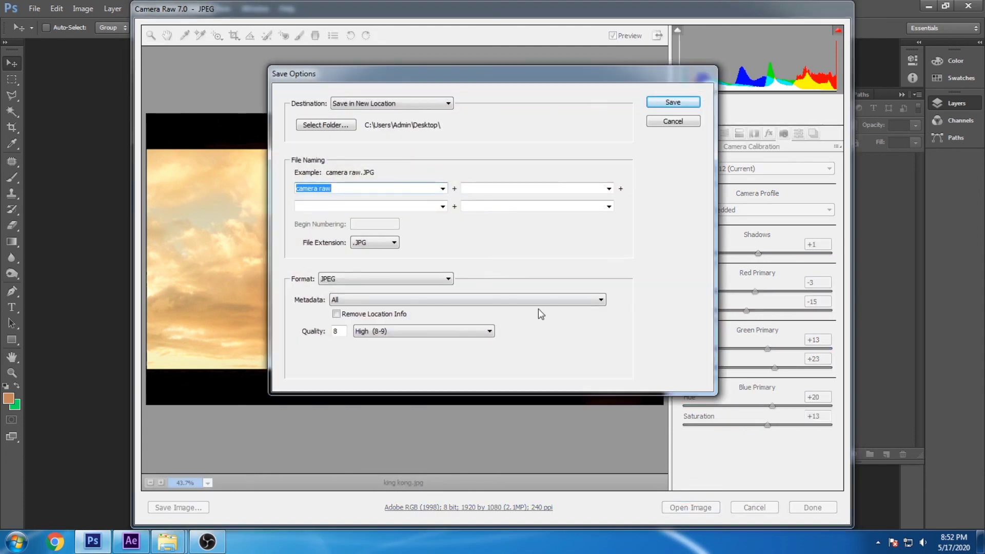
{"action": "left_click", "coordinate": [673, 102]}
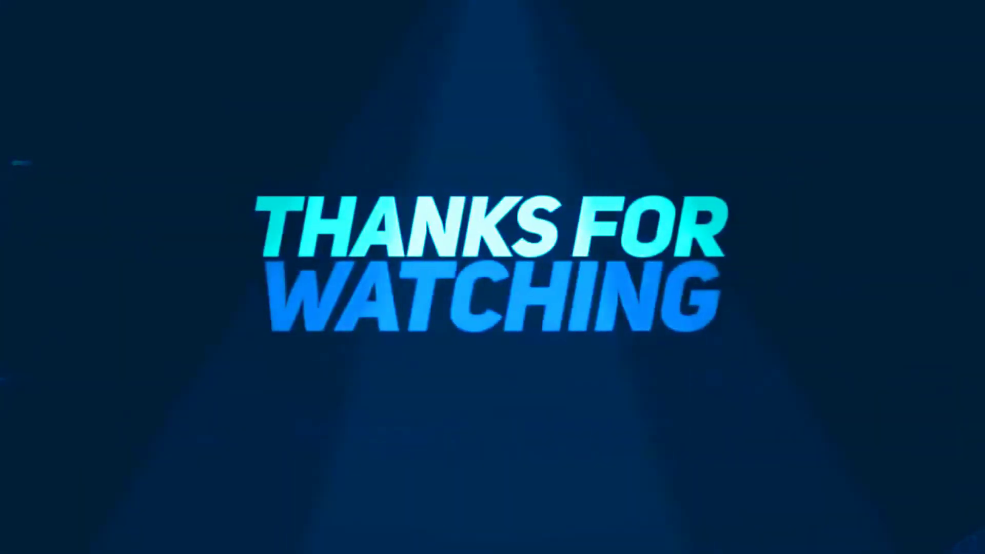